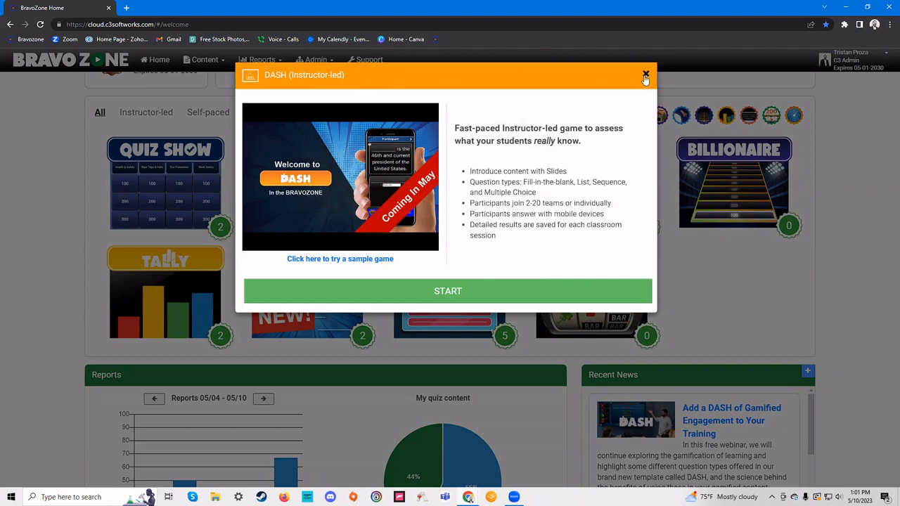
- Close the DASH (Instructor-led) description to return to the grid of game templates
click(645, 75)
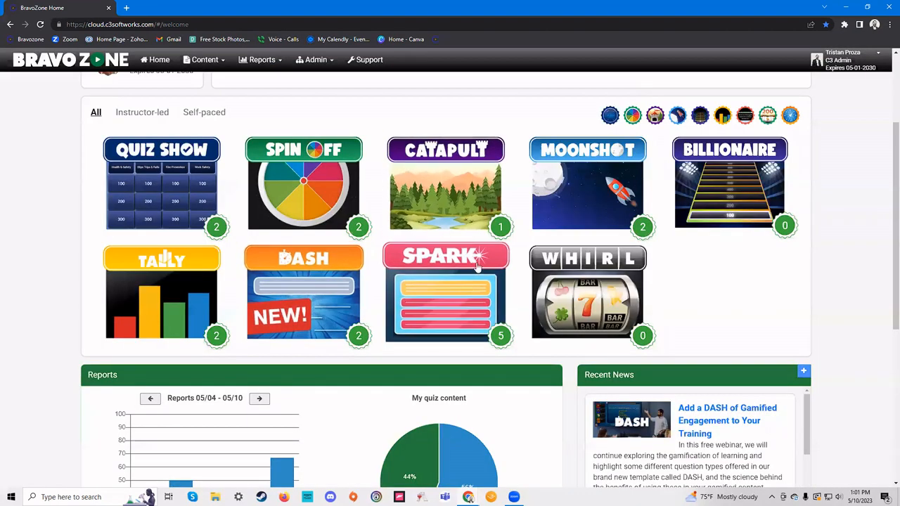
scroll(546, 201, up, 2)
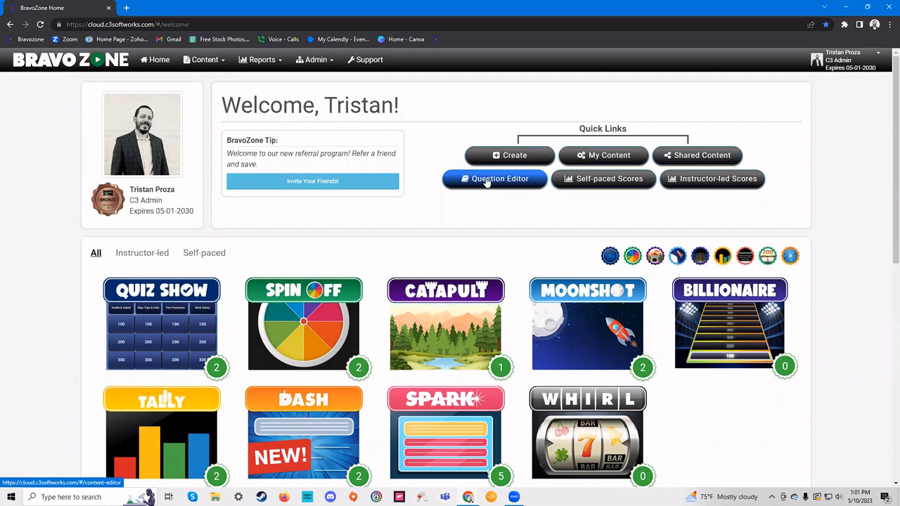
scroll(325, 278, down, 2)
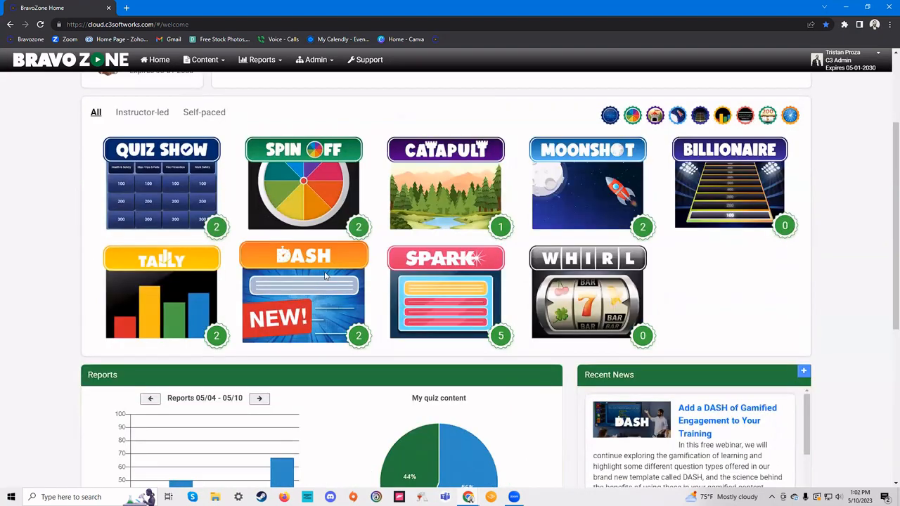
- Reopen the DASH game overview and let its intro video play the list-question example
click(325, 278)
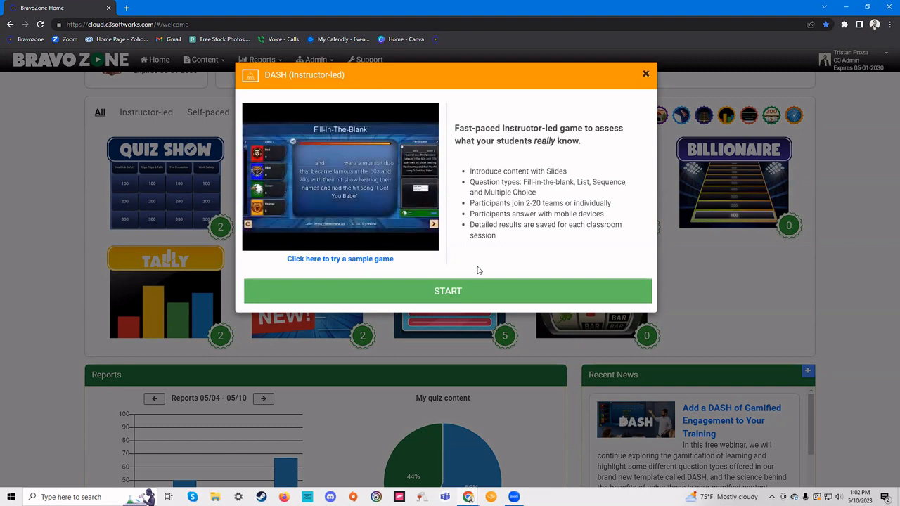
mouse_move(351, 165)
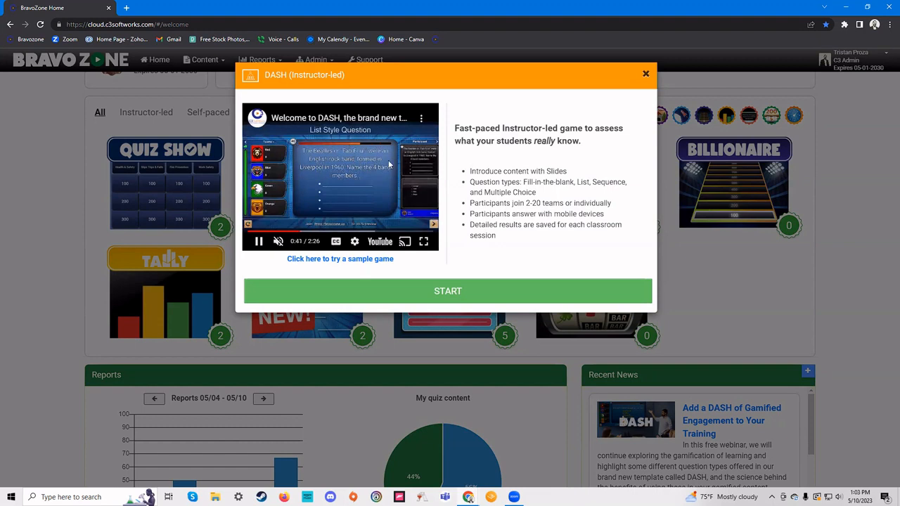
- Start a new DASH game titled 'BaGL May 10'
click(555, 295)
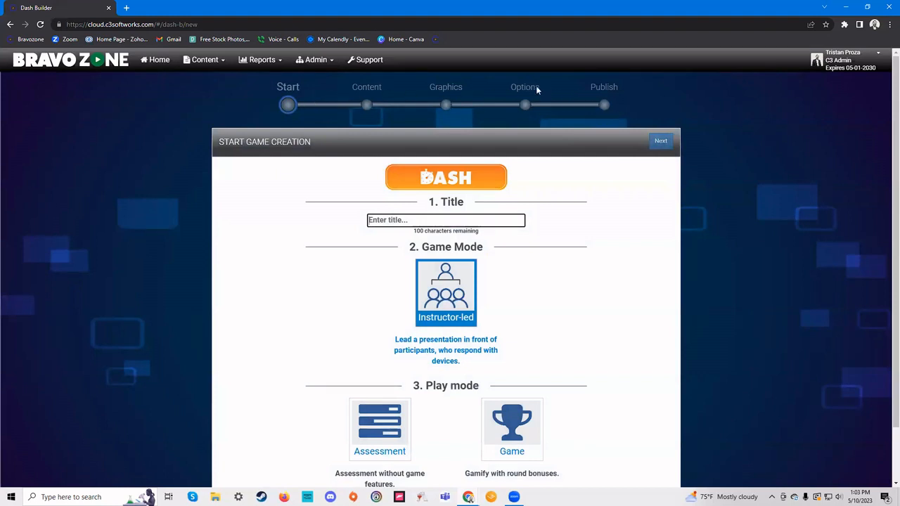
scroll(492, 134, down, 2)
scroll(437, 126, up, 1)
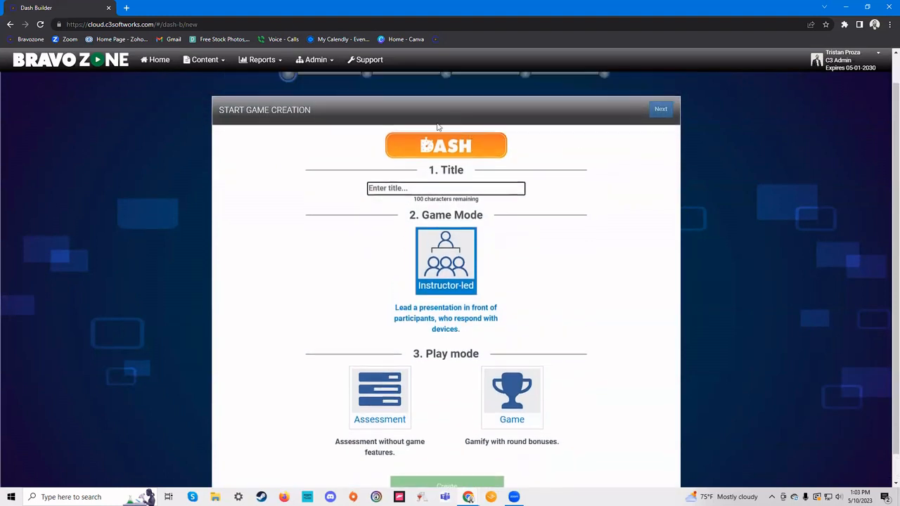
scroll(438, 127, up, 1)
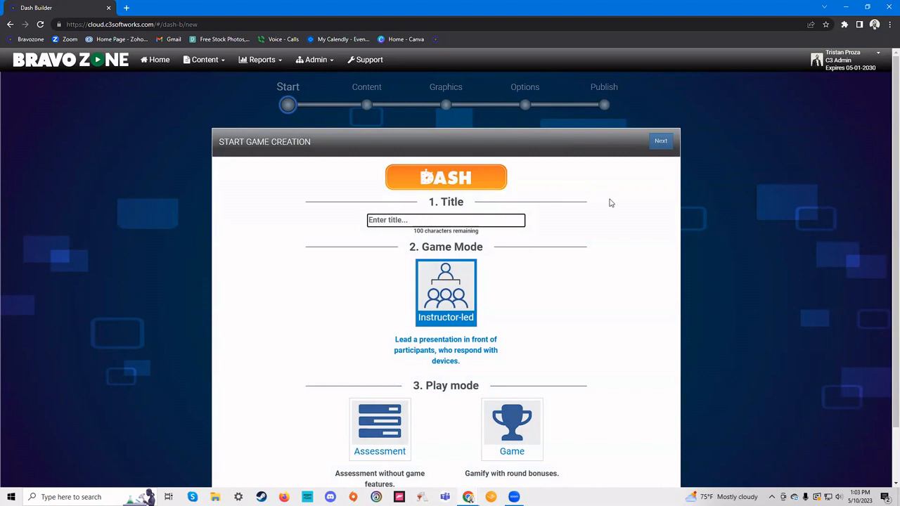
click(445, 219)
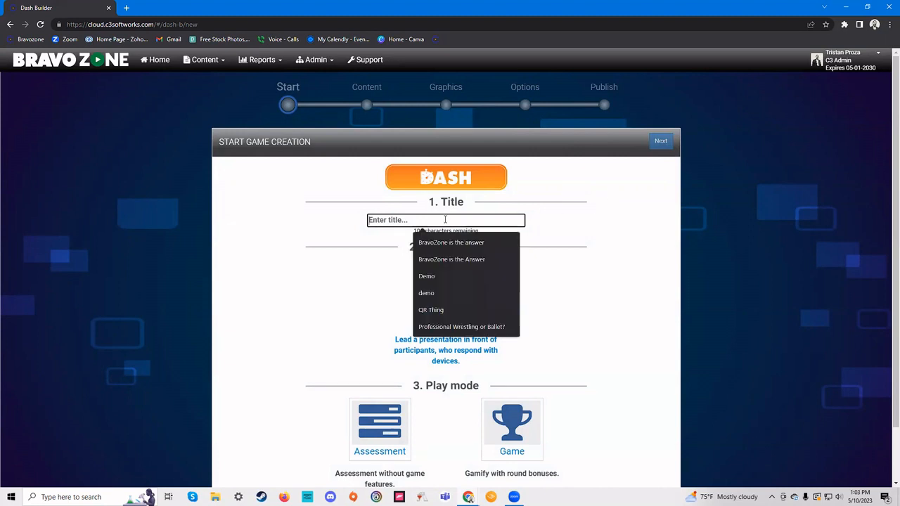
text(B)
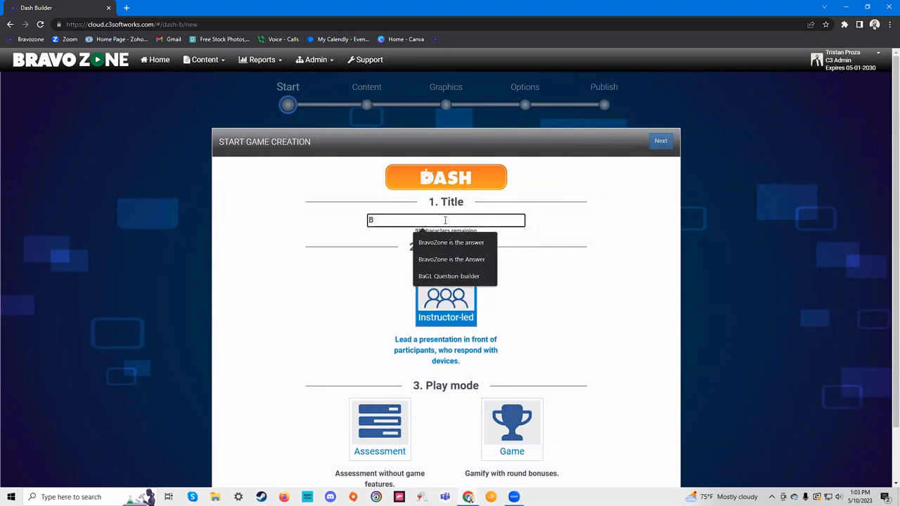
text(aGL May)
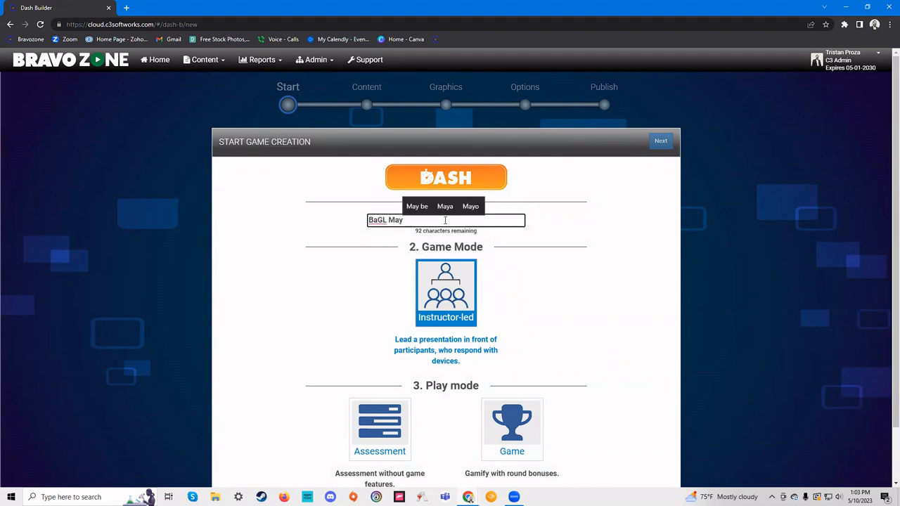
text( 10)
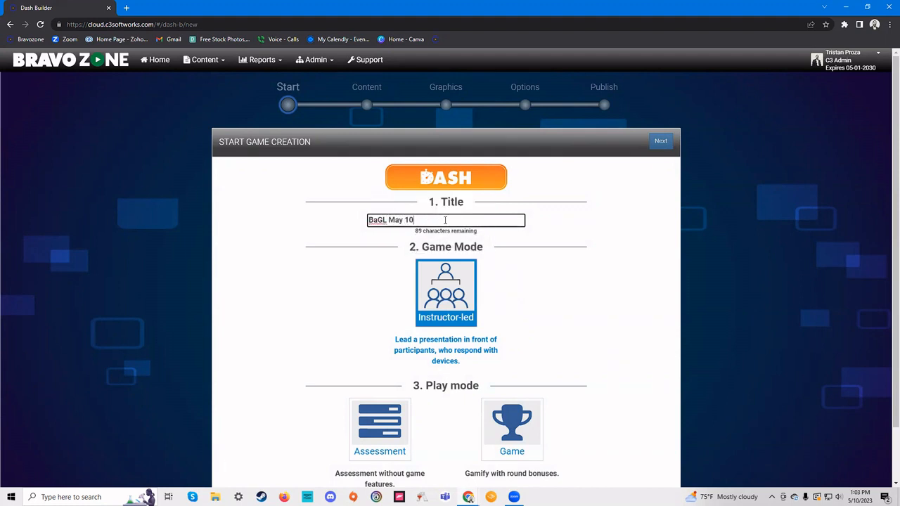
- Choose the Game play mode with round bonuses and advance to the Content step
scroll(475, 305, down, 1)
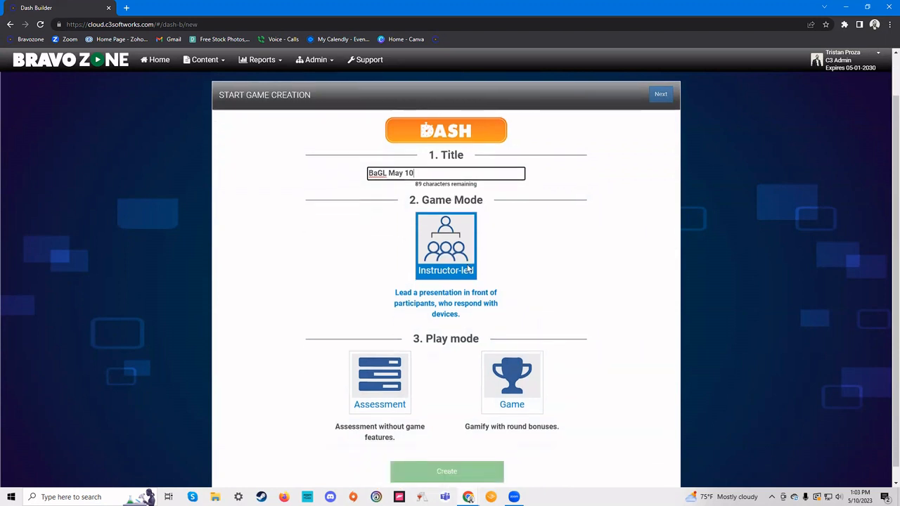
scroll(422, 316, down, 1)
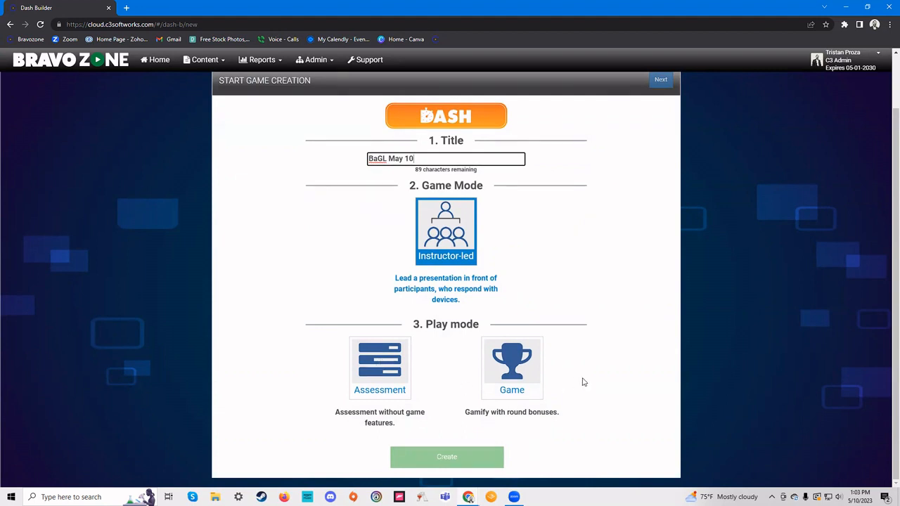
click(533, 375)
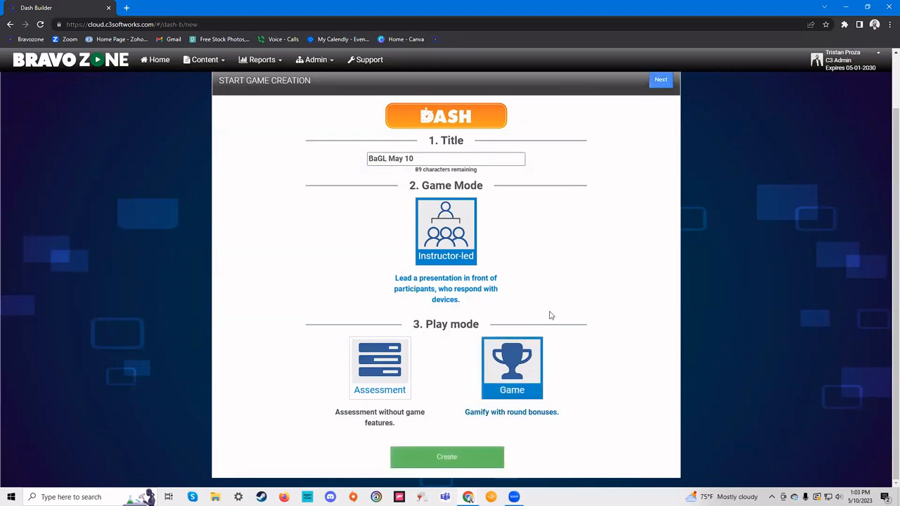
scroll(548, 331, up, 1)
scroll(464, 379, down, 1)
scroll(649, 253, up, 1)
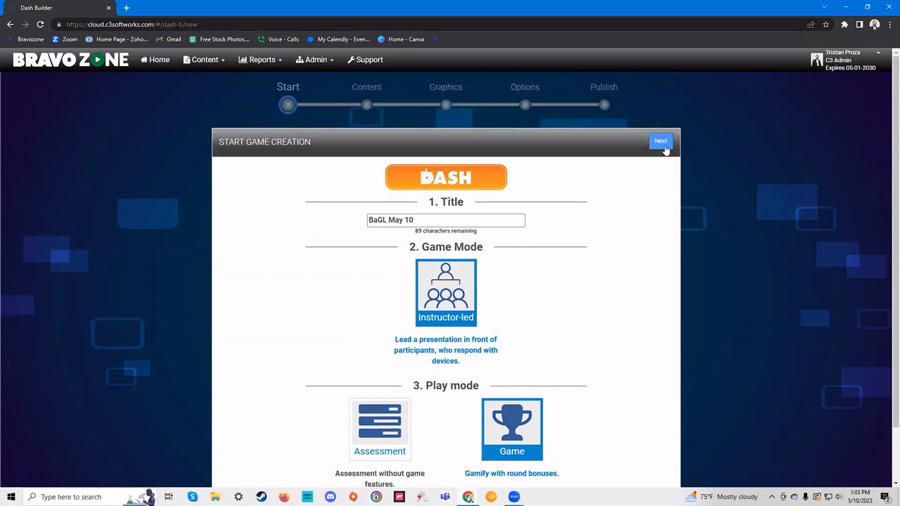
click(661, 142)
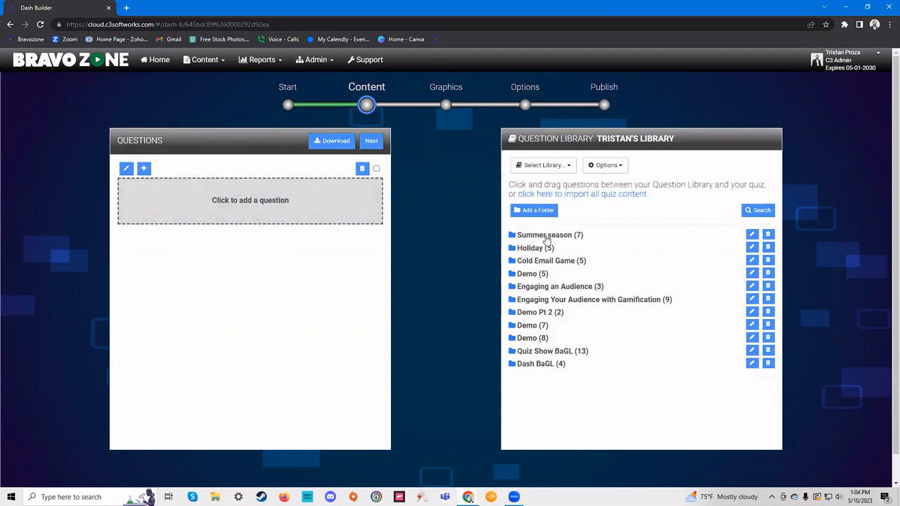
- Drag the first Dash BaGL question, the customer-service fill-in-the-blank, in as question #1
scroll(575, 312, down, 1)
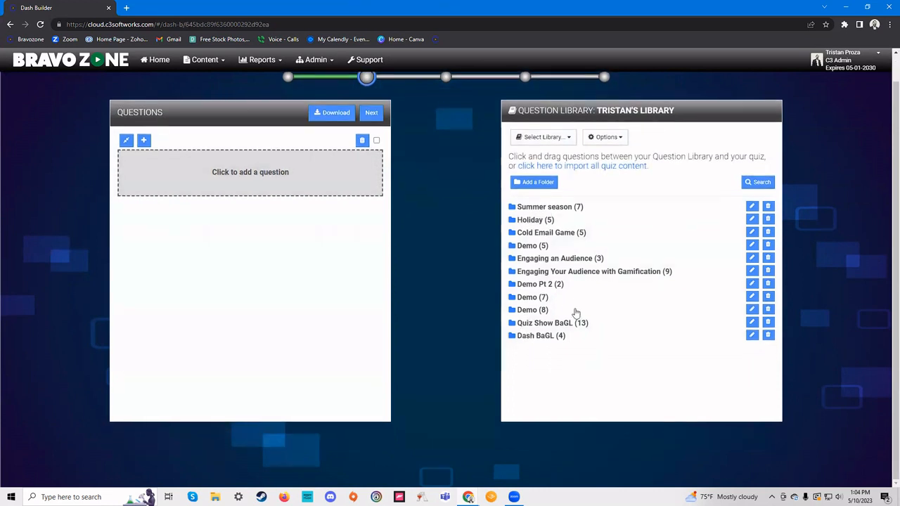
click(540, 339)
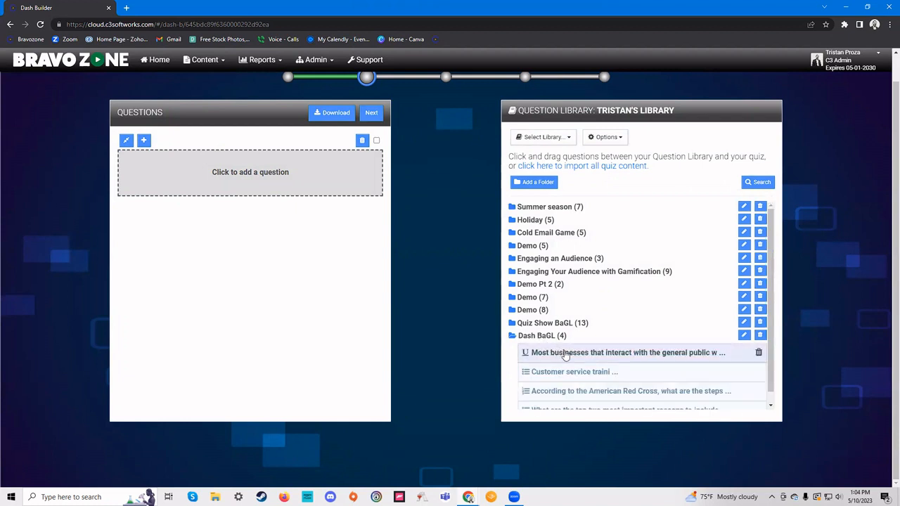
drag(568, 357, 276, 188)
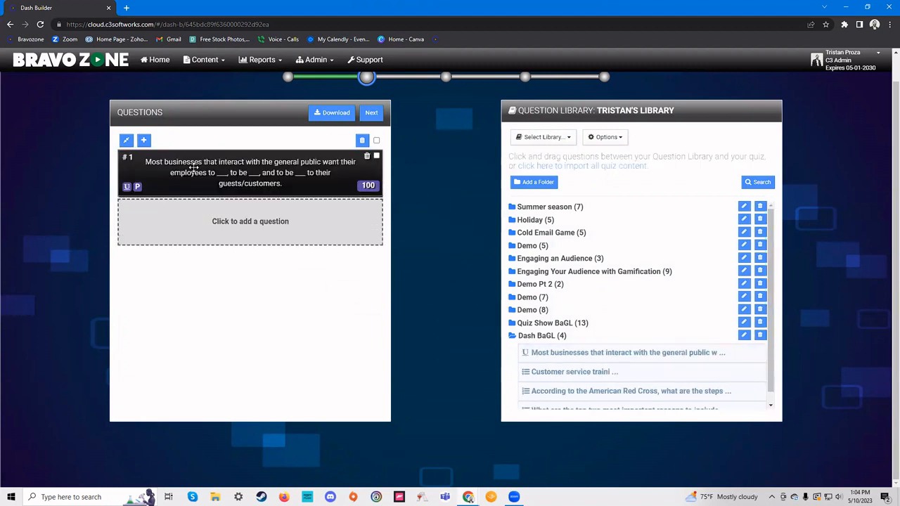
- In question #1, add 'friendlee' as an alternate spelling of the answer 'friendly'
click(262, 166)
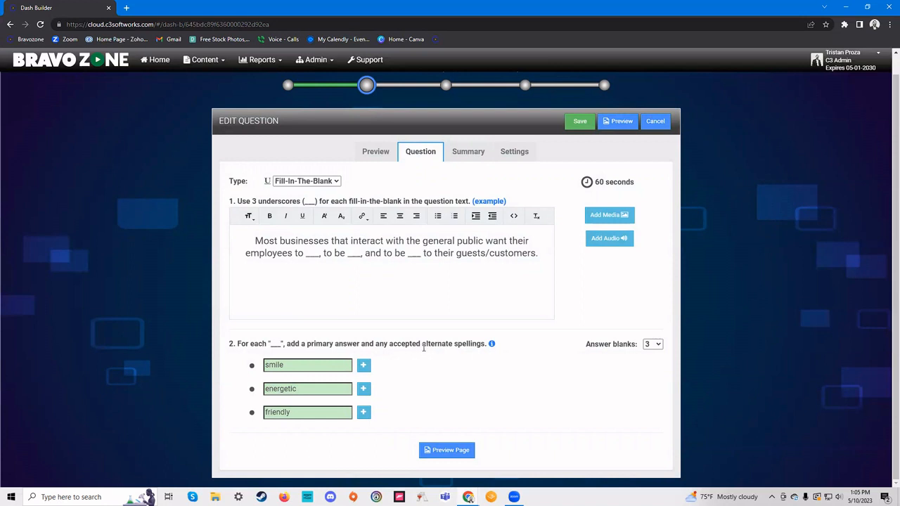
click(364, 412)
click(376, 413)
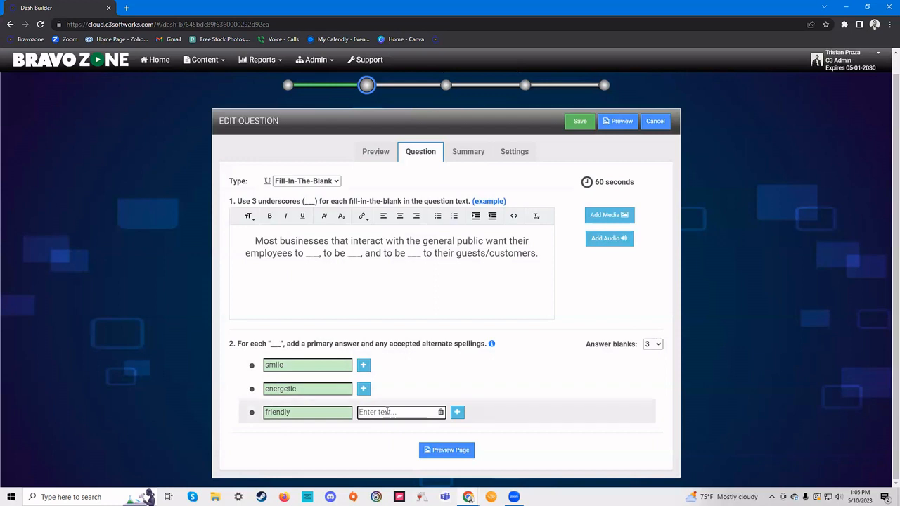
text(fri)
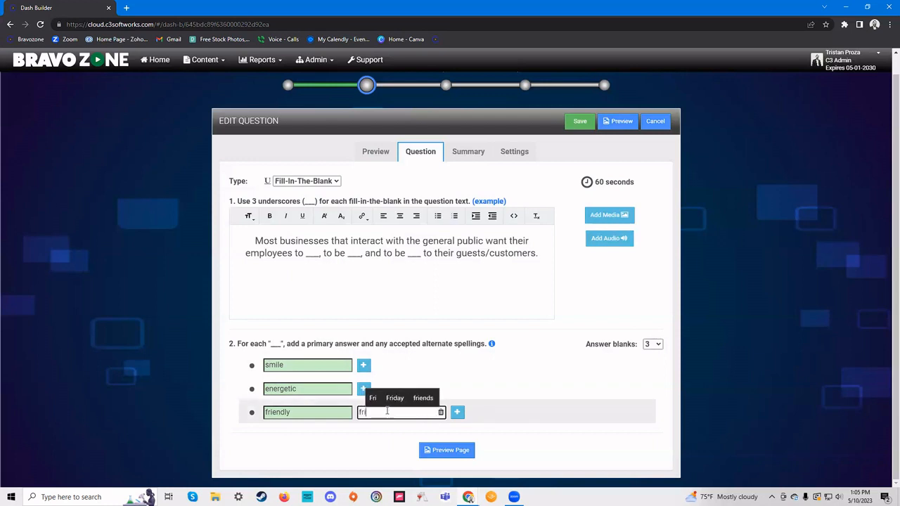
text(endlee)
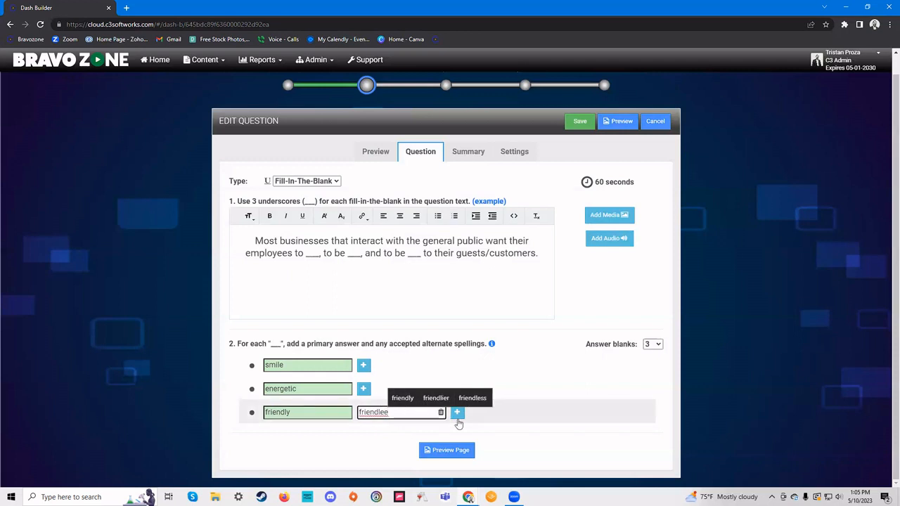
click(525, 414)
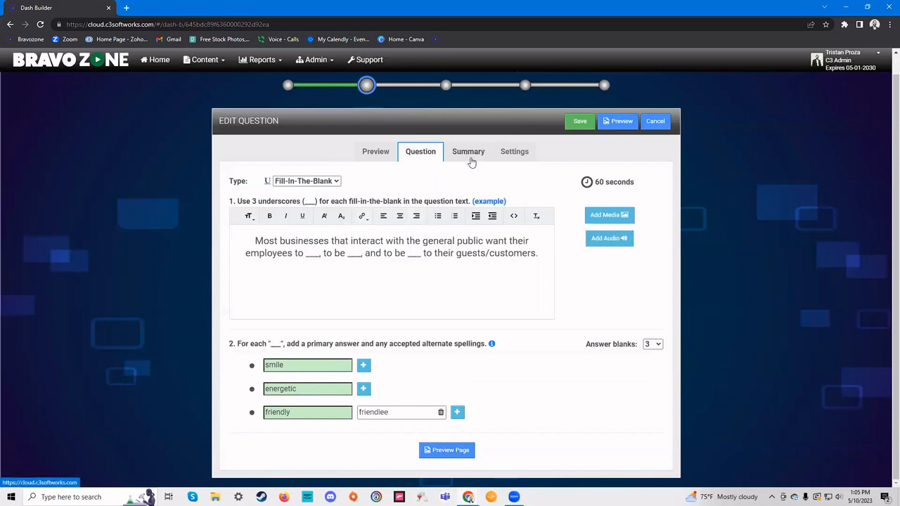
- Caption the question's summary slide 'Summary Slide'
click(377, 153)
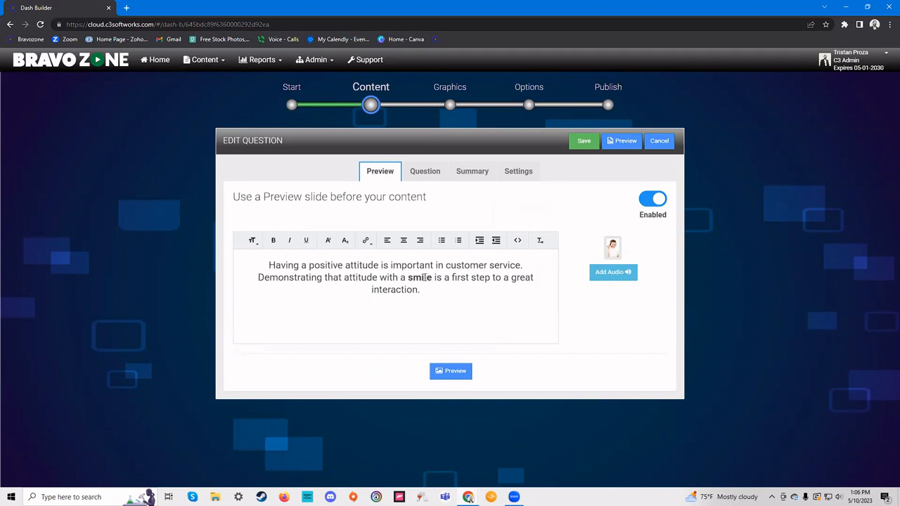
click(430, 175)
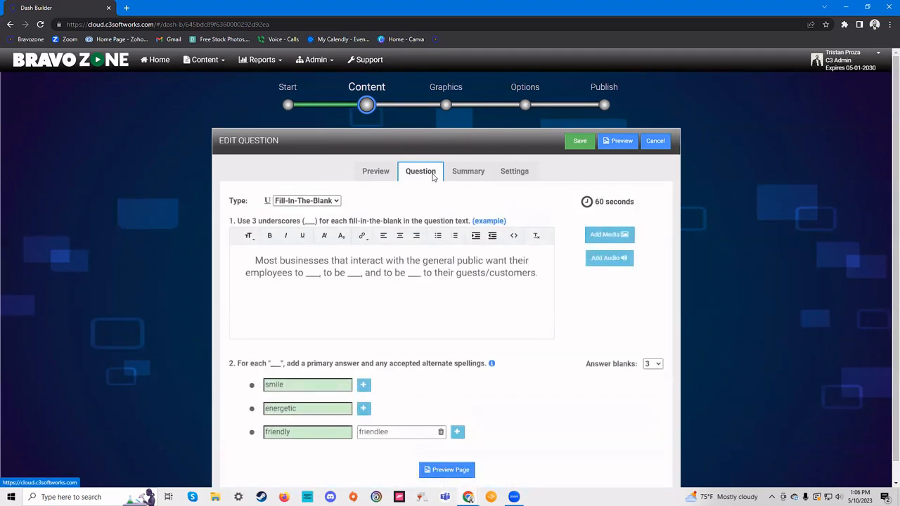
click(465, 175)
click(426, 176)
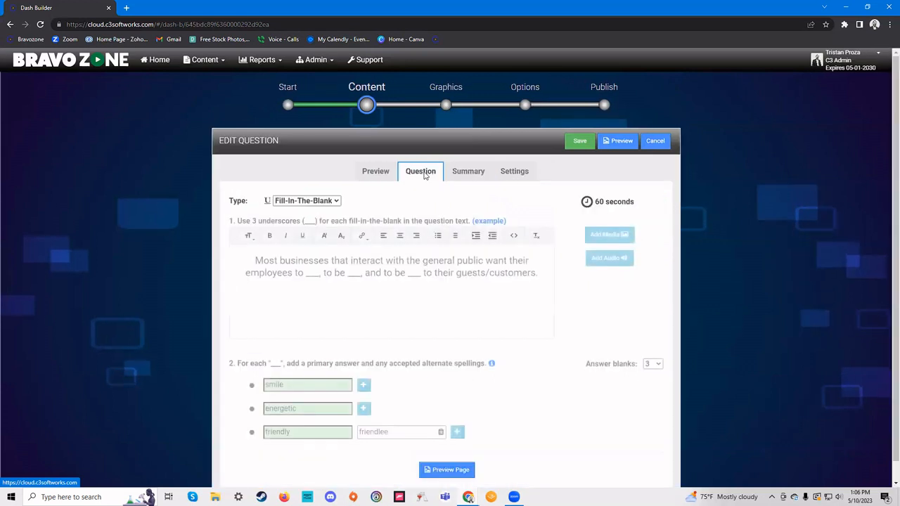
click(458, 174)
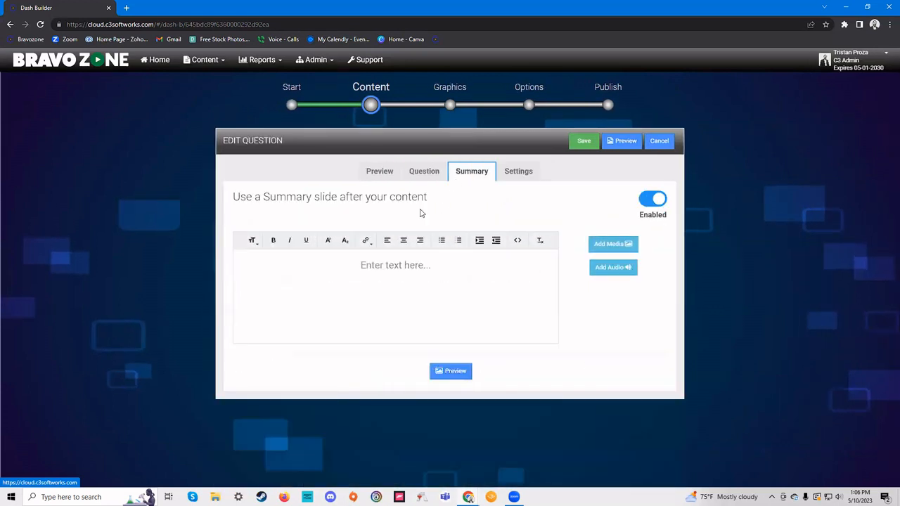
click(401, 265)
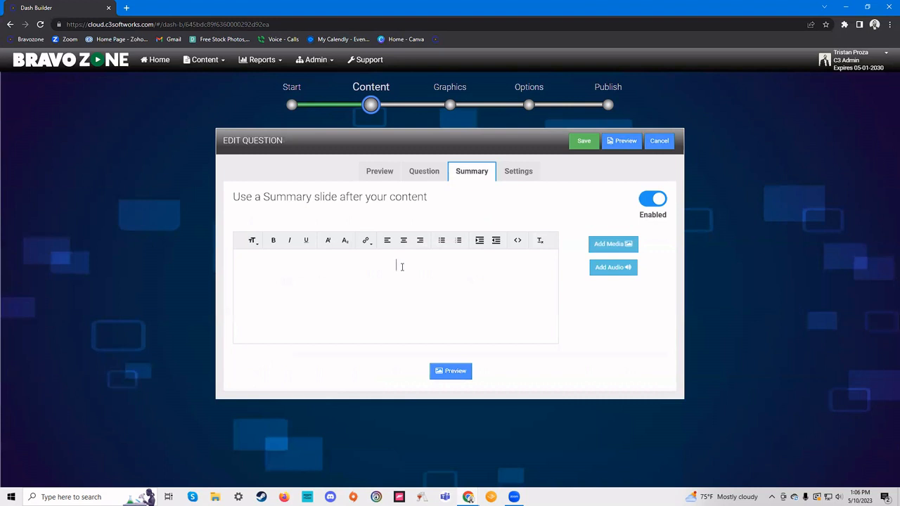
text(Summary Slide)
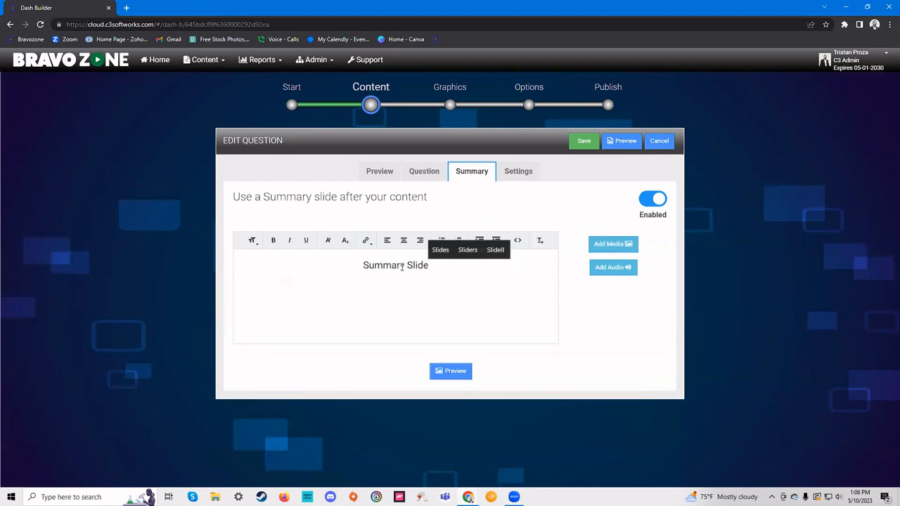
- Upload the 'Customers in a Store' photo and attach it to the summary slide
click(609, 245)
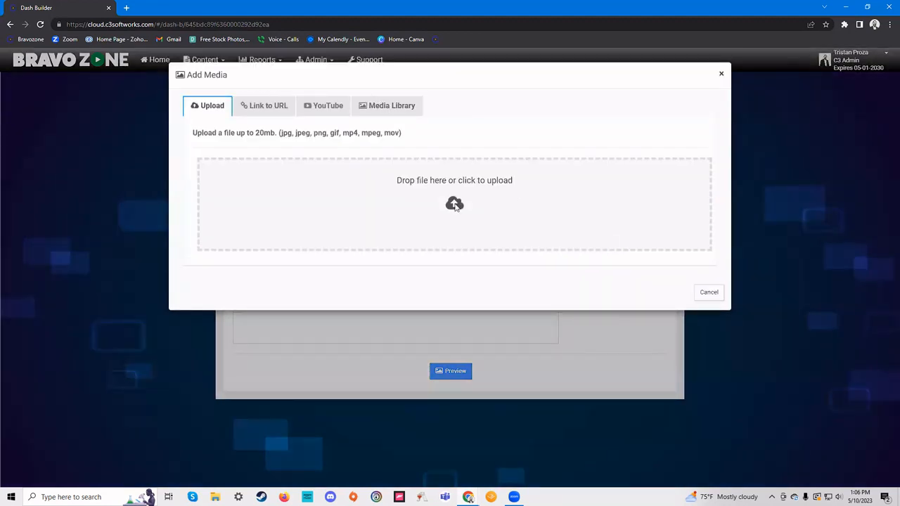
click(455, 206)
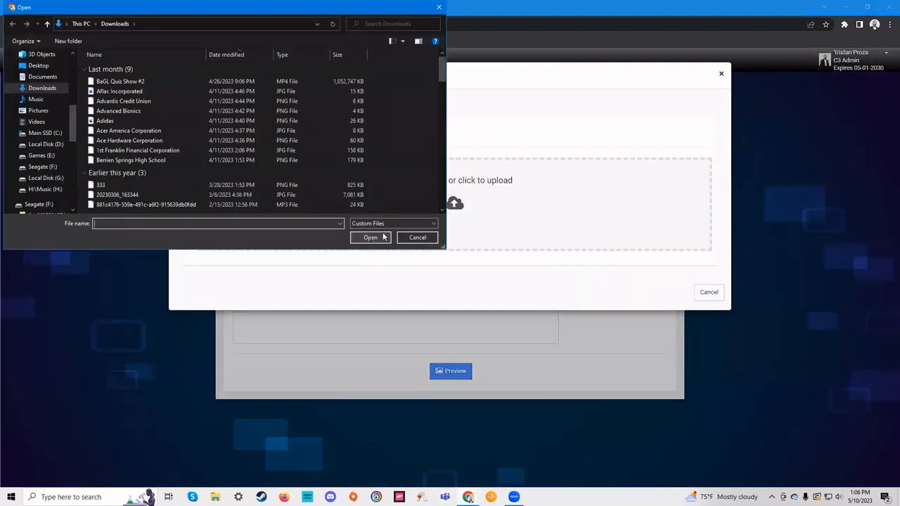
click(121, 101)
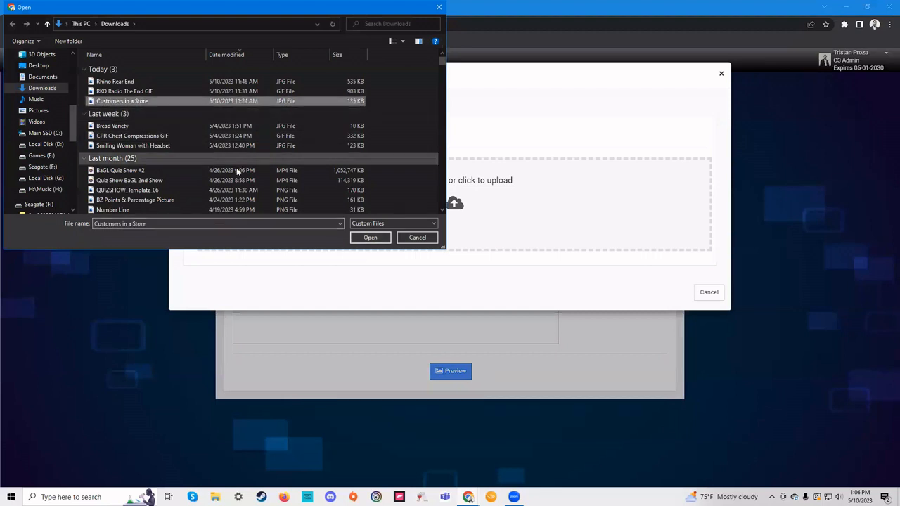
click(370, 237)
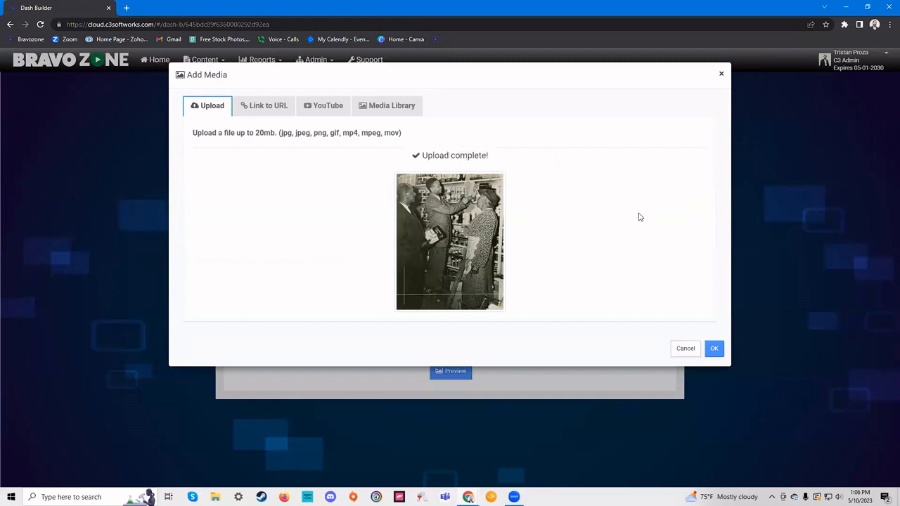
click(714, 348)
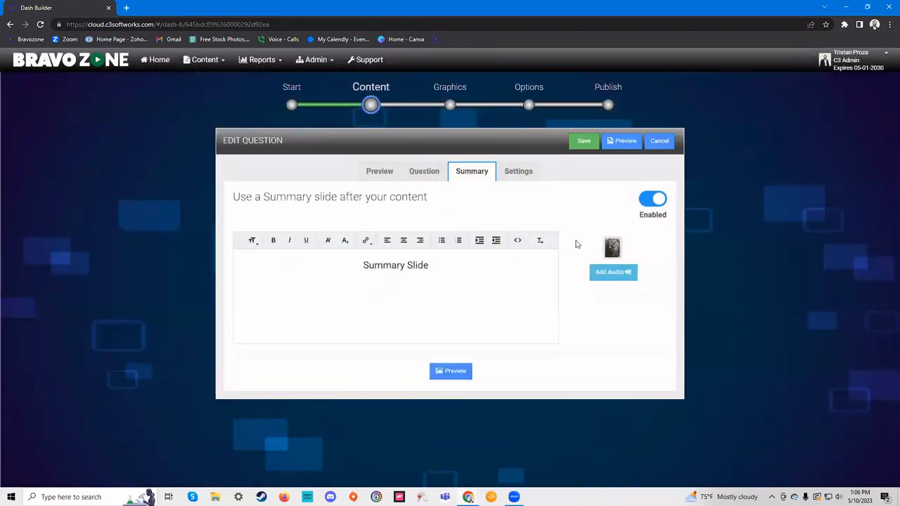
- Keep the question's Settings timer duration at 60 seconds
click(526, 179)
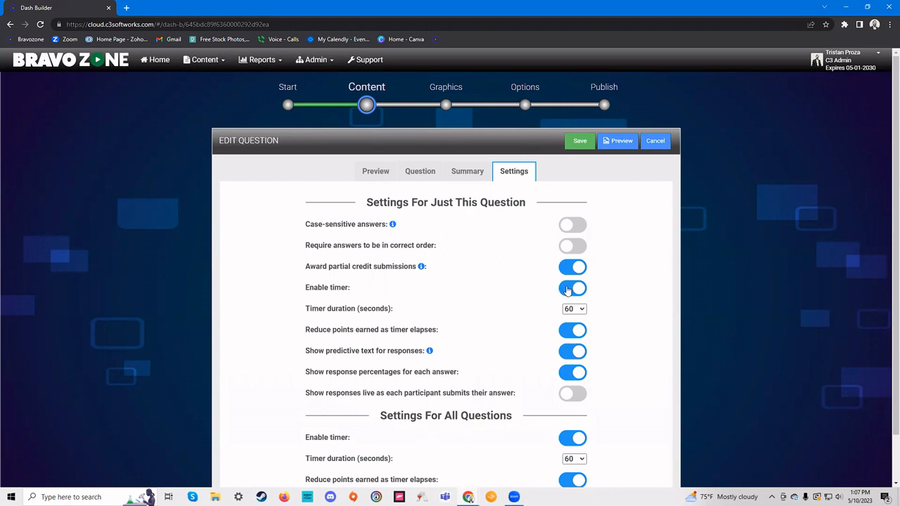
click(577, 309)
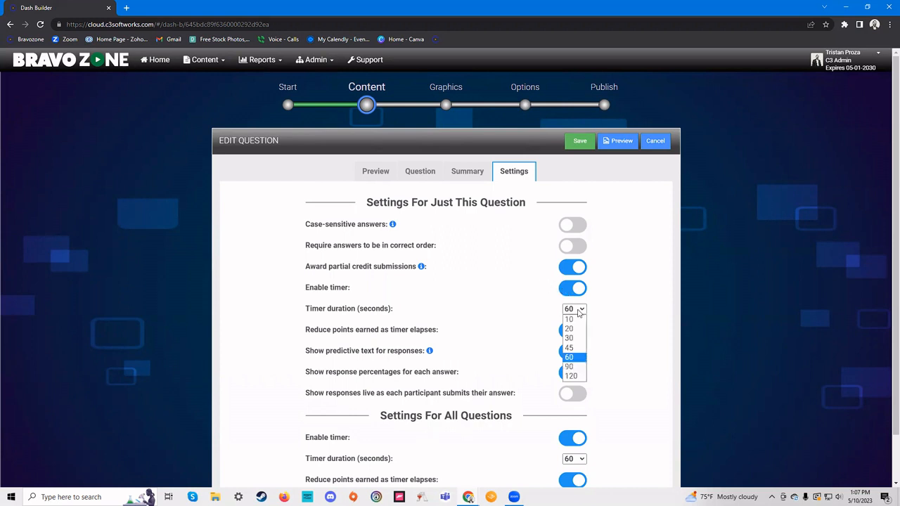
click(577, 358)
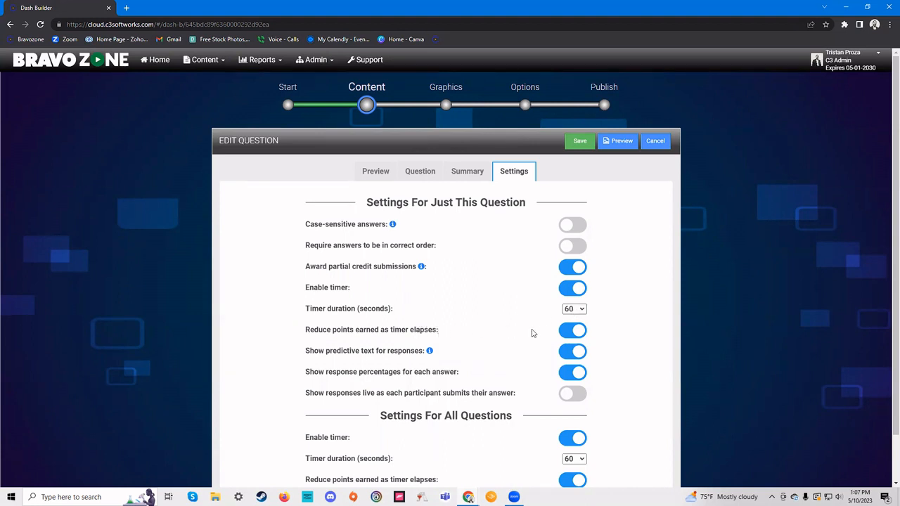
scroll(435, 305, down, 1)
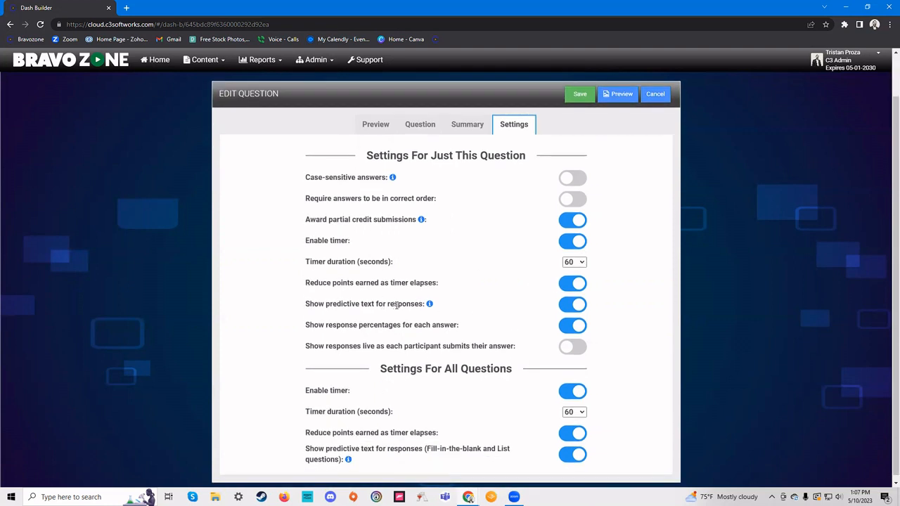
mouse_move(430, 305)
scroll(482, 310, down, 1)
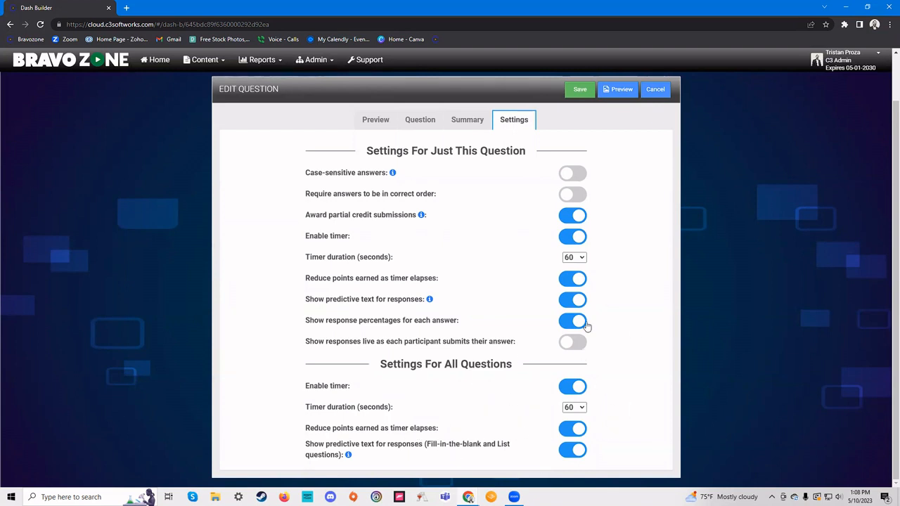
- Confirm the 60-second time limit on the question form, check the summary, and save question #1
click(421, 120)
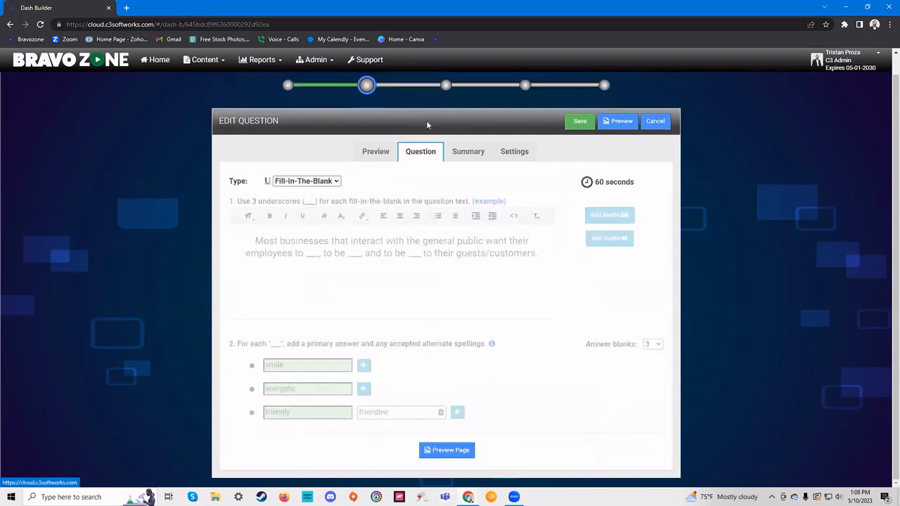
click(620, 185)
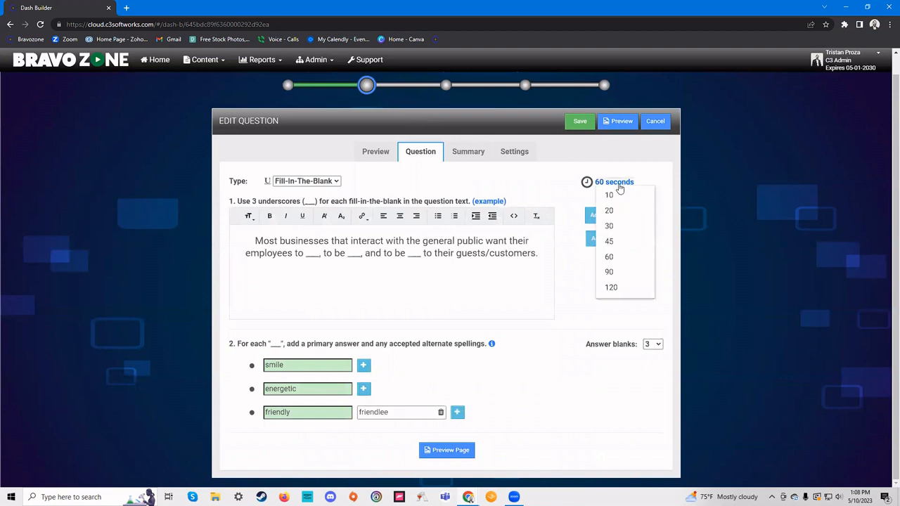
click(613, 257)
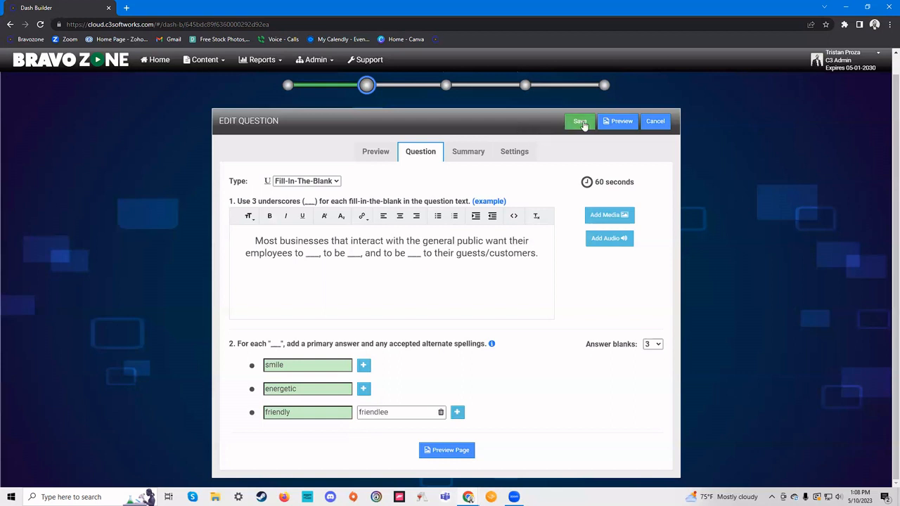
click(468, 152)
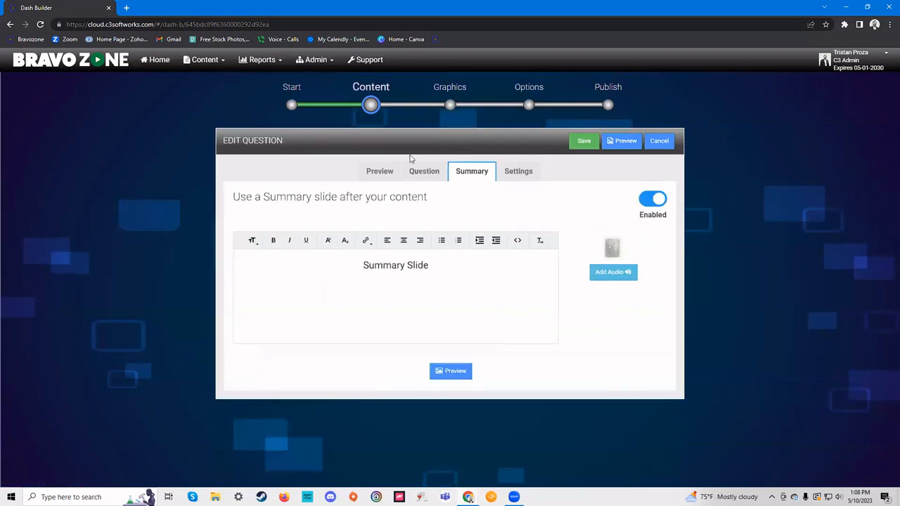
click(425, 173)
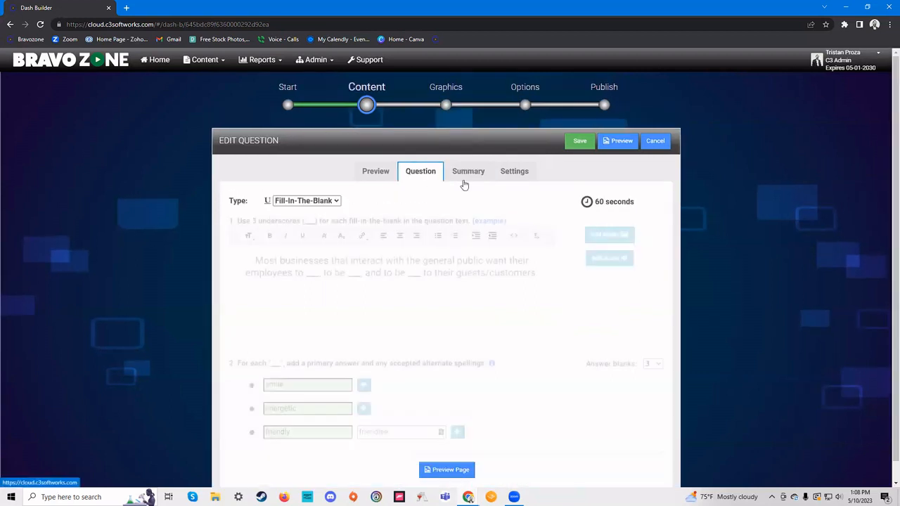
click(579, 142)
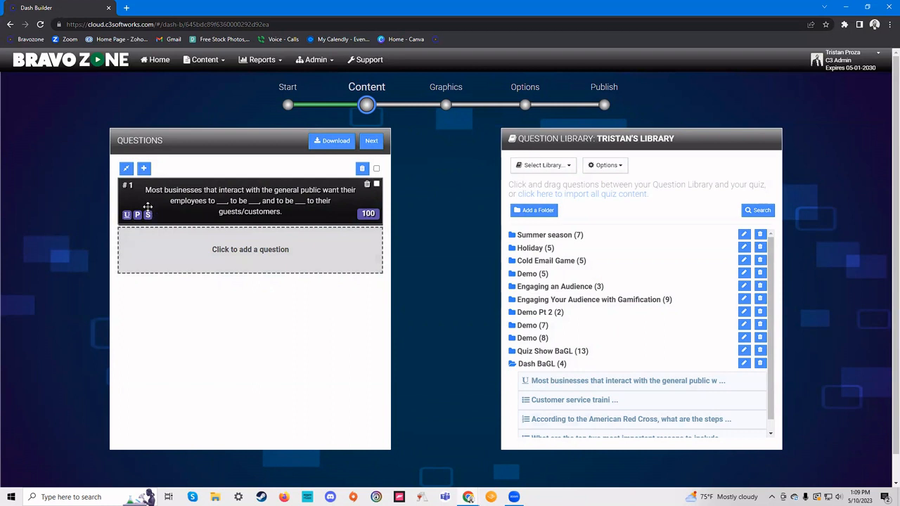
- Drag the customer service training list question in as question #2 and open it
drag(540, 400, 203, 243)
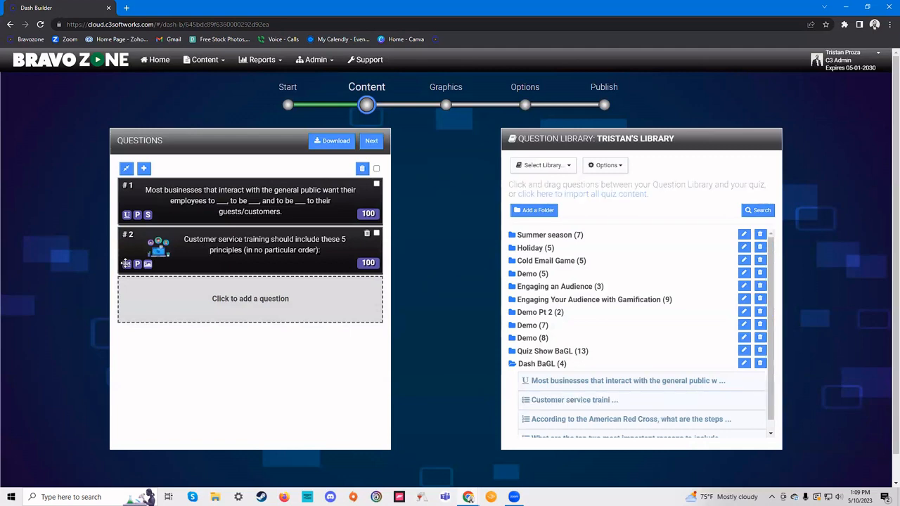
click(218, 255)
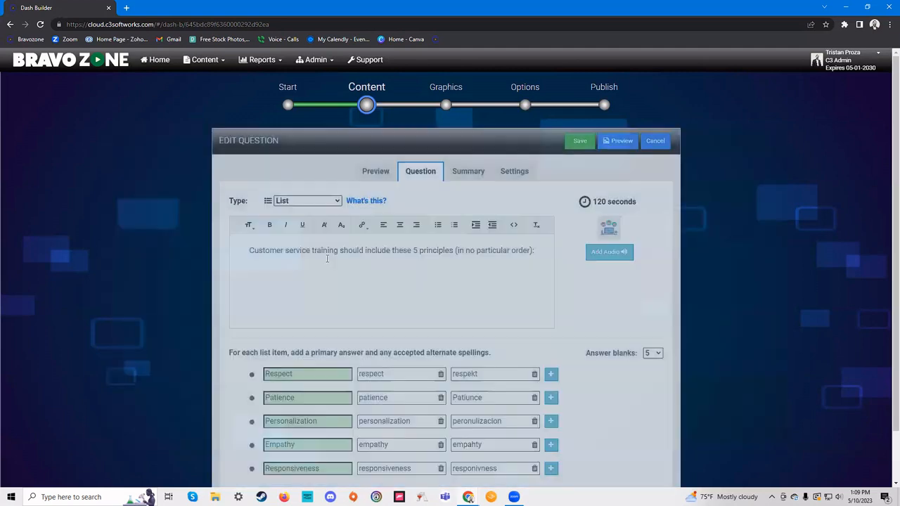
mouse_move(357, 206)
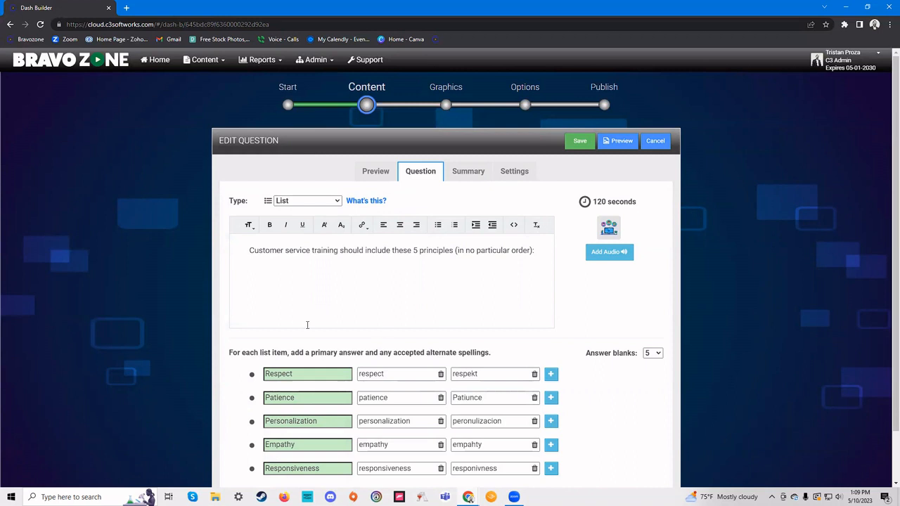
scroll(307, 325, down, 1)
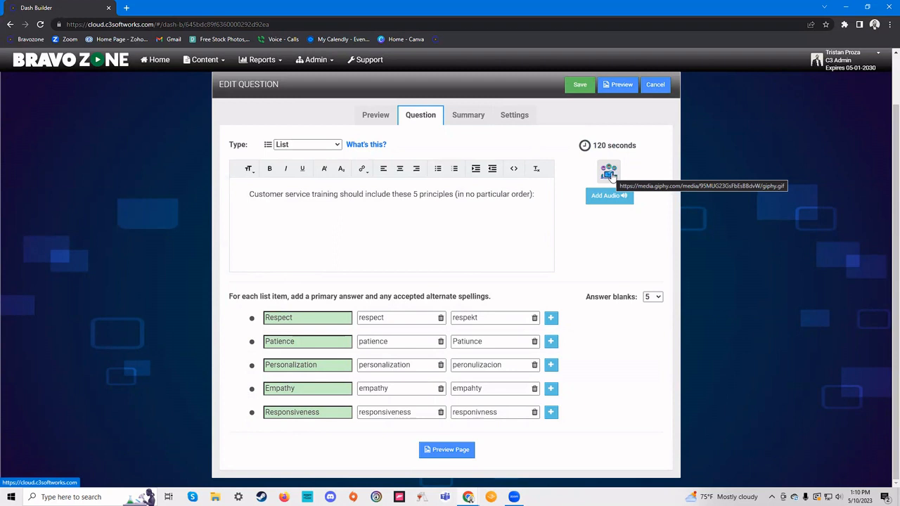
- Review the list question's preview, answers, summary and settings, then save it
click(378, 118)
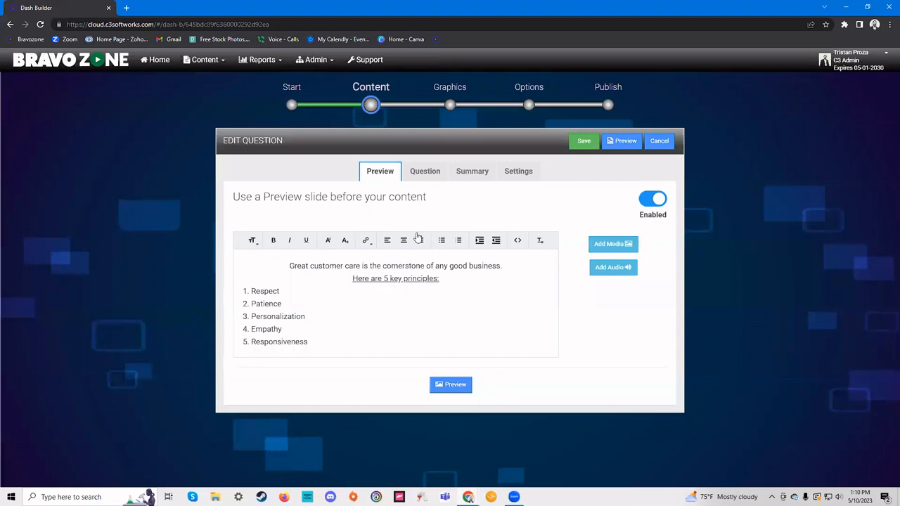
click(426, 173)
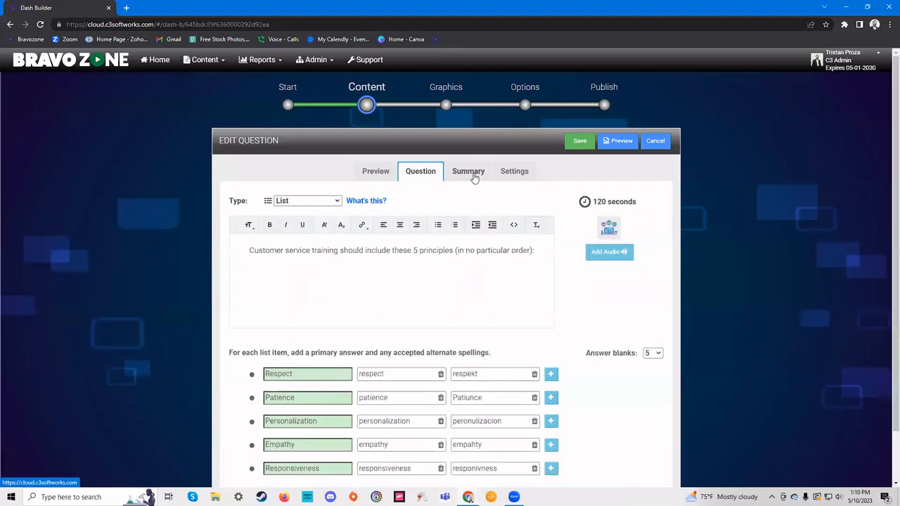
click(471, 172)
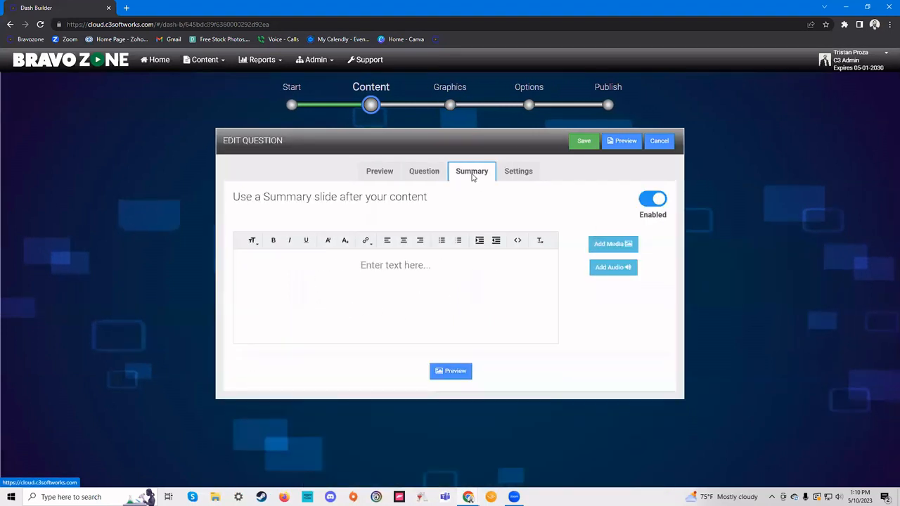
click(421, 171)
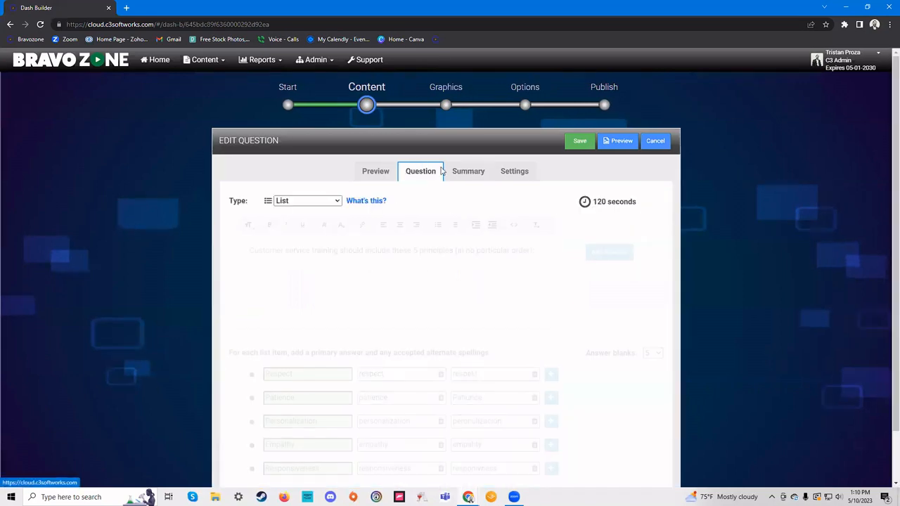
click(521, 178)
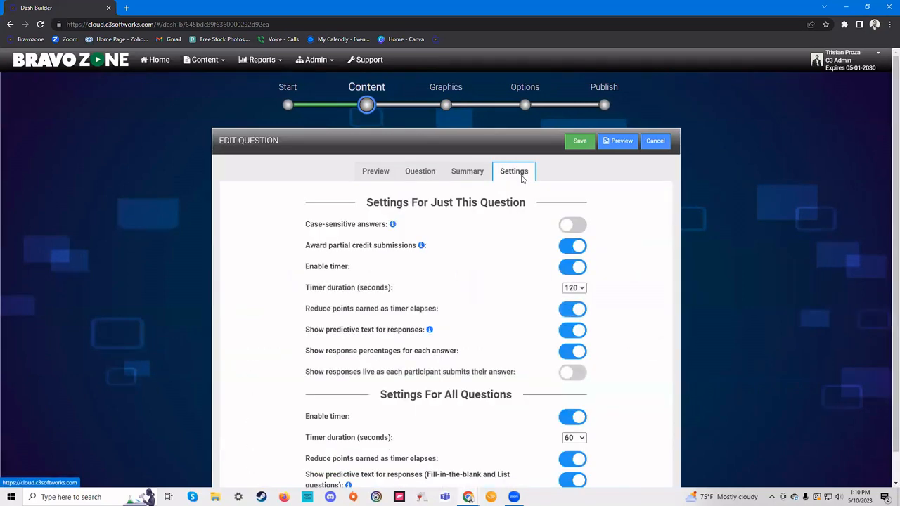
click(580, 142)
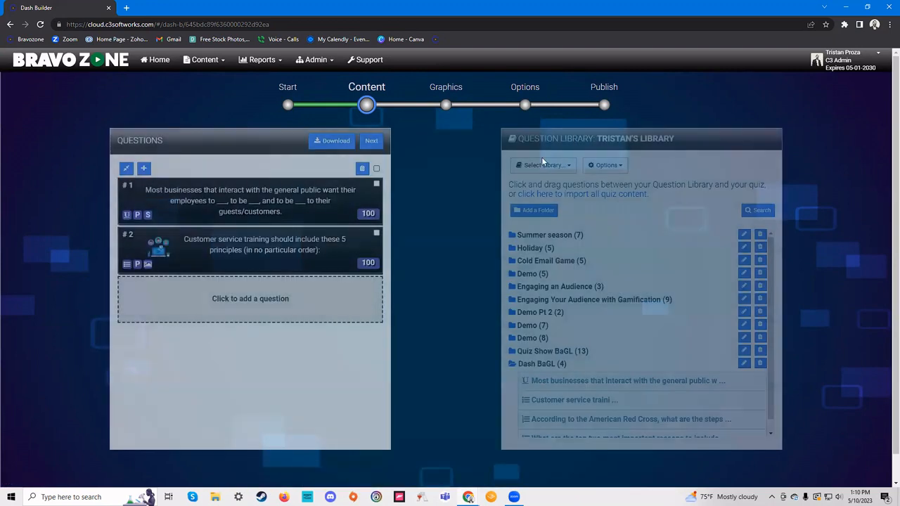
- Drag the CPR steps and reasons-for-games questions in as questions #3 and #4
scroll(703, 386, down, 1)
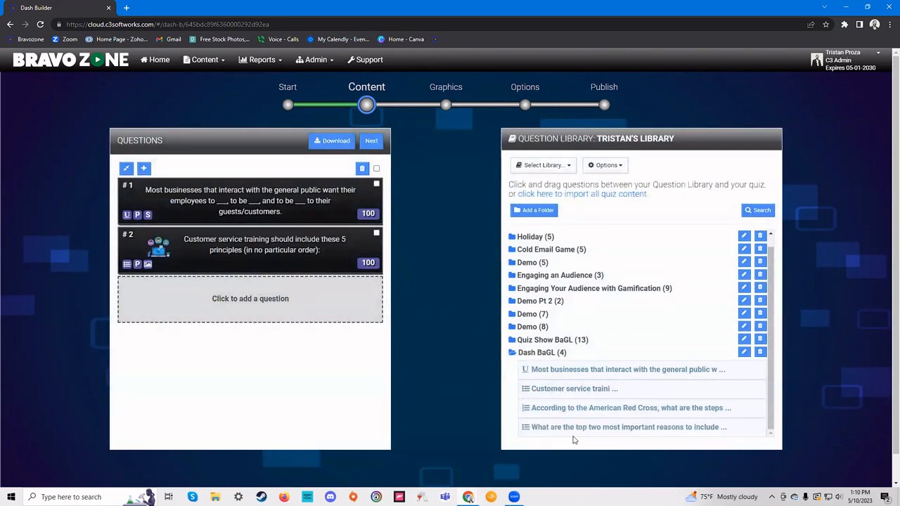
drag(608, 415, 202, 310)
scroll(585, 412, down, 1)
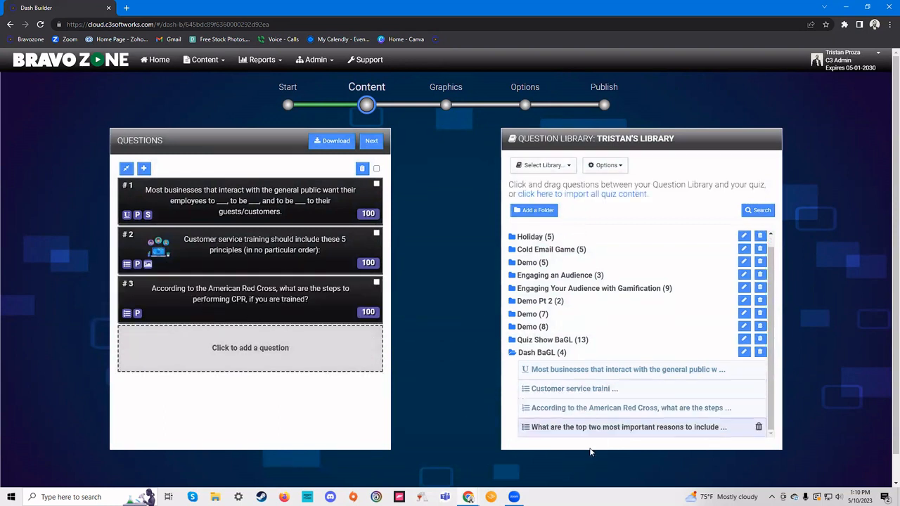
drag(586, 434, 179, 357)
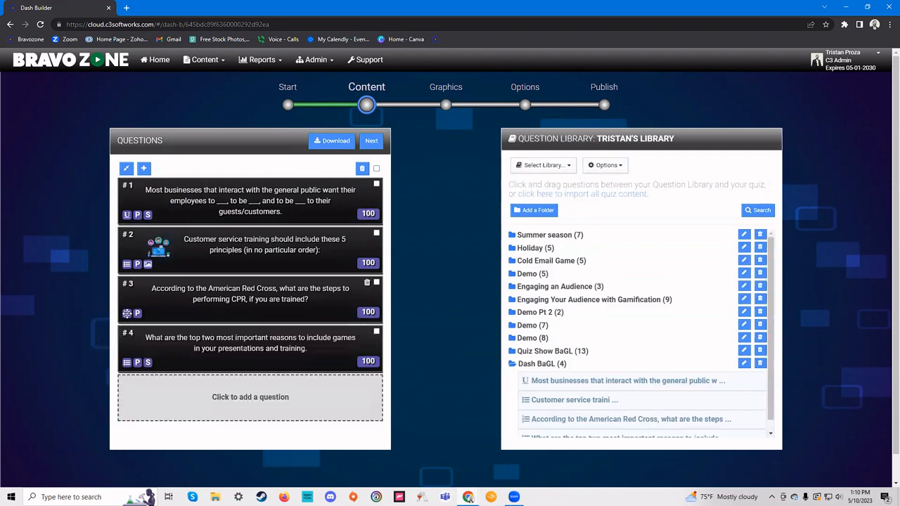
- Open question #3 and review its preview slide and CPR sequence answers
click(209, 291)
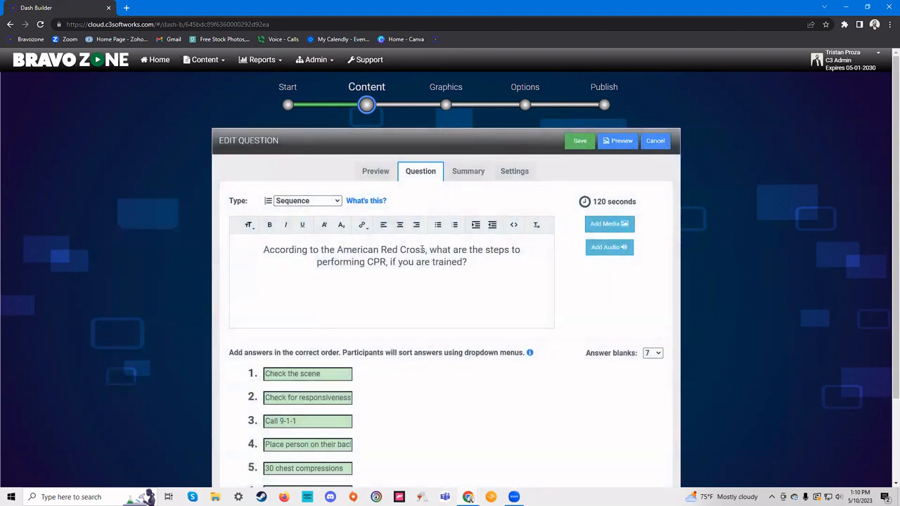
mouse_move(371, 202)
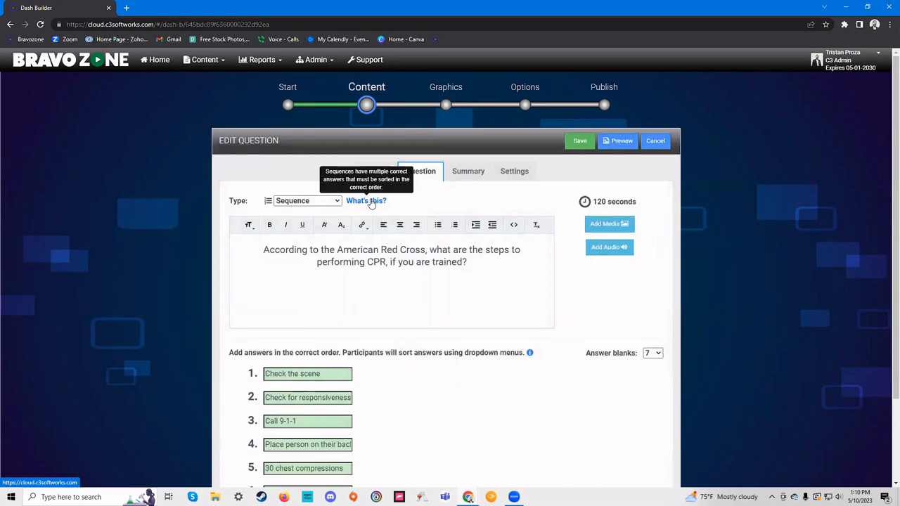
scroll(460, 376, down, 3)
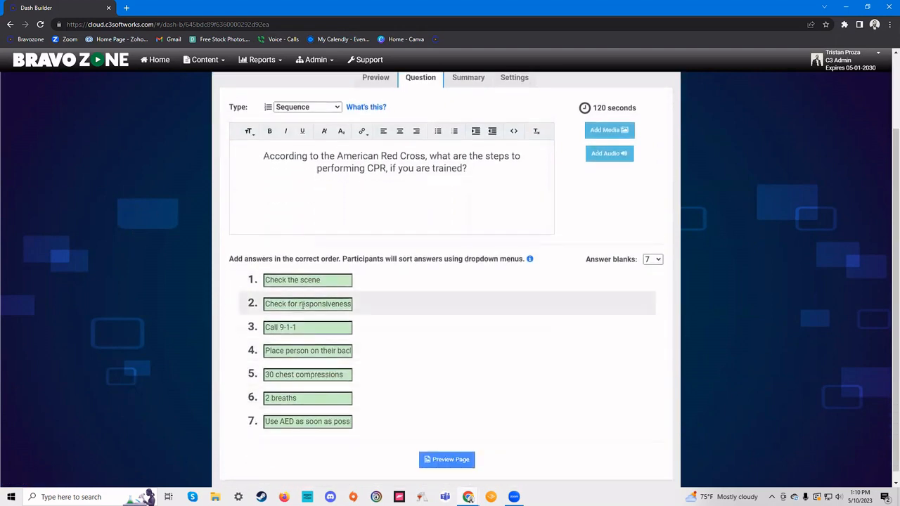
scroll(330, 274, up, 3)
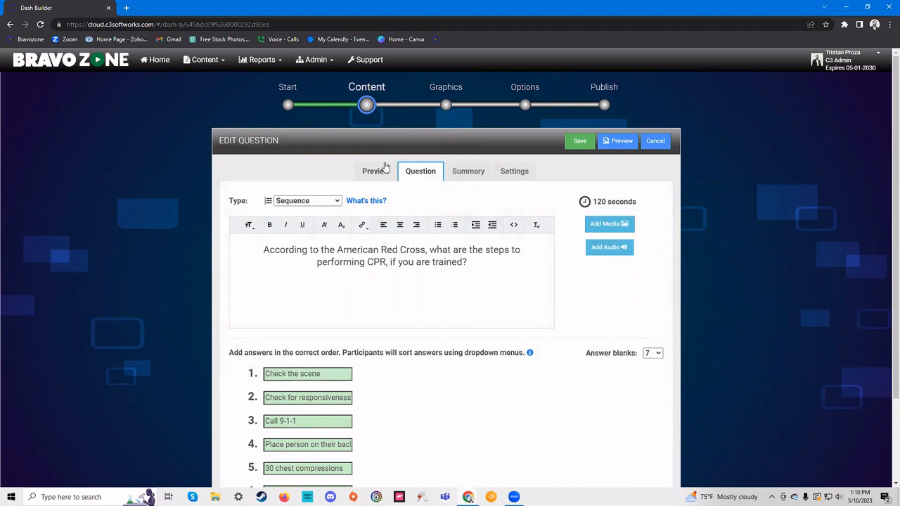
click(380, 170)
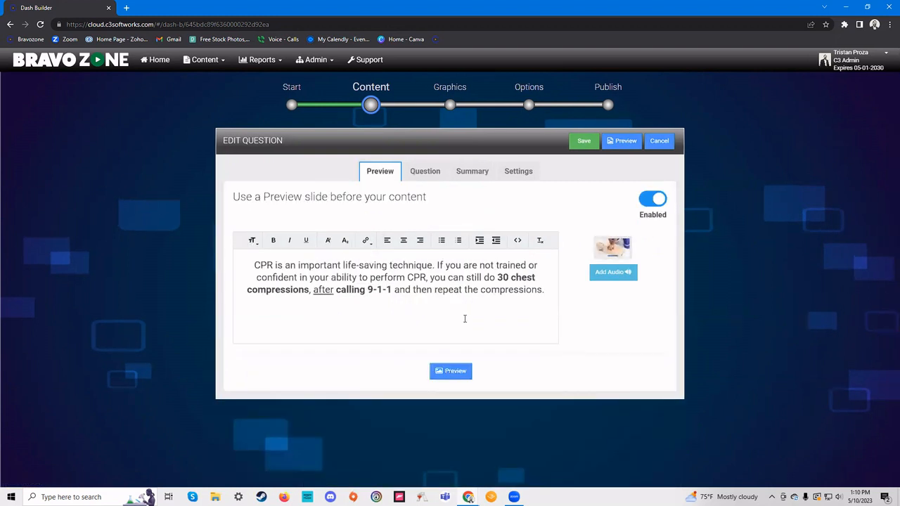
click(425, 171)
scroll(344, 406, down, 2)
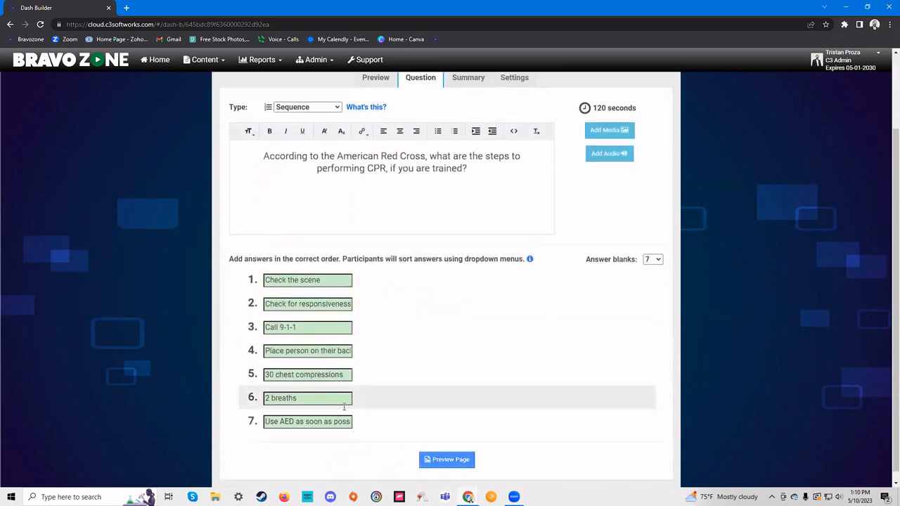
scroll(344, 327, up, 2)
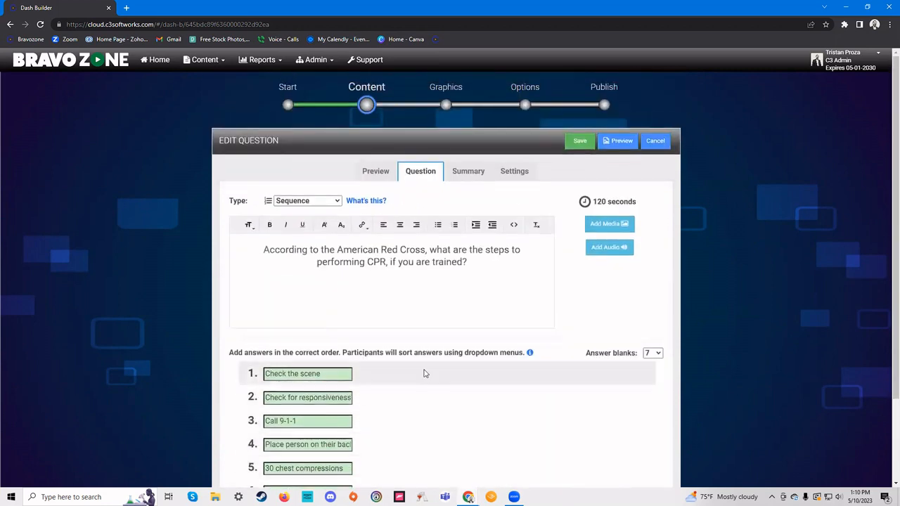
scroll(373, 393, down, 2)
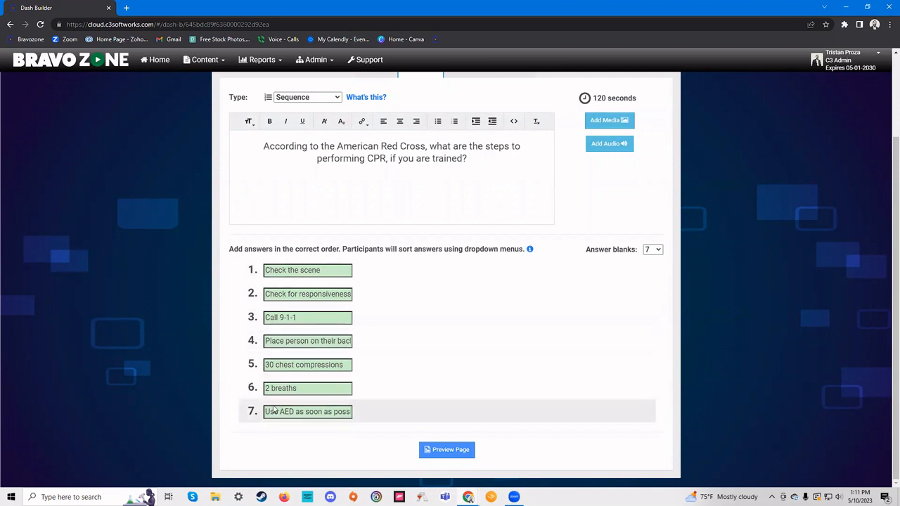
scroll(516, 274, up, 2)
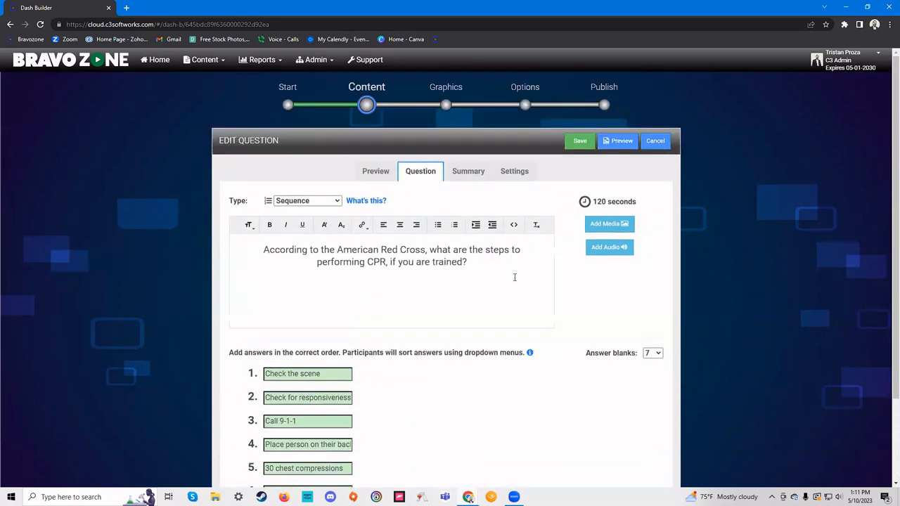
- Check the CPR question's settings and summary slide, then save it
click(525, 175)
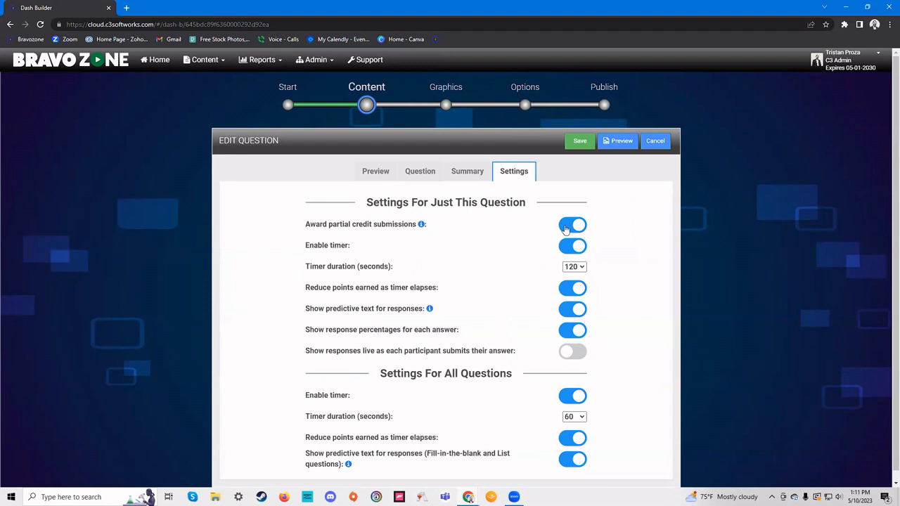
click(468, 176)
click(427, 176)
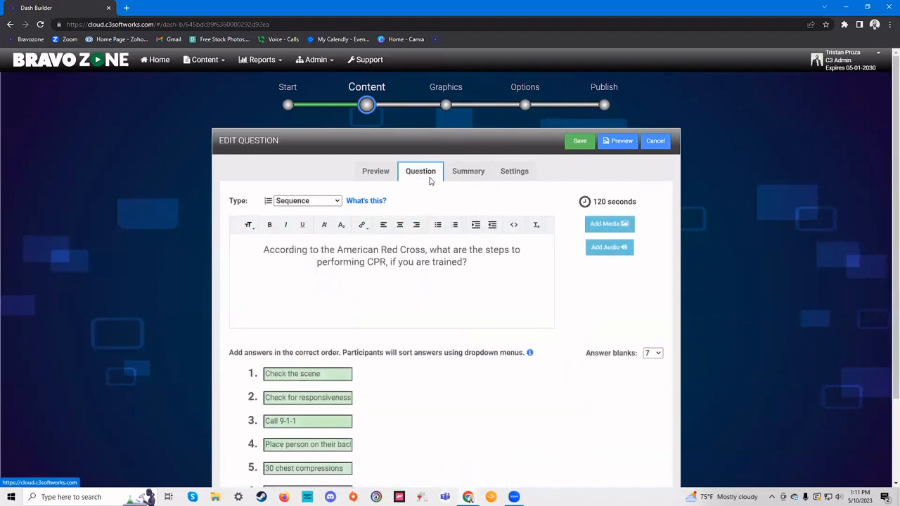
click(579, 141)
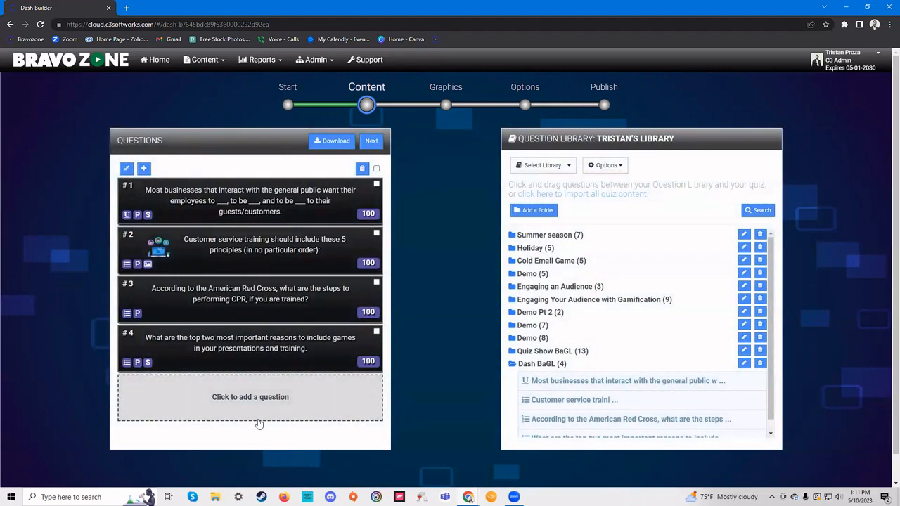
- Add a new question and set its type to Slide
click(259, 398)
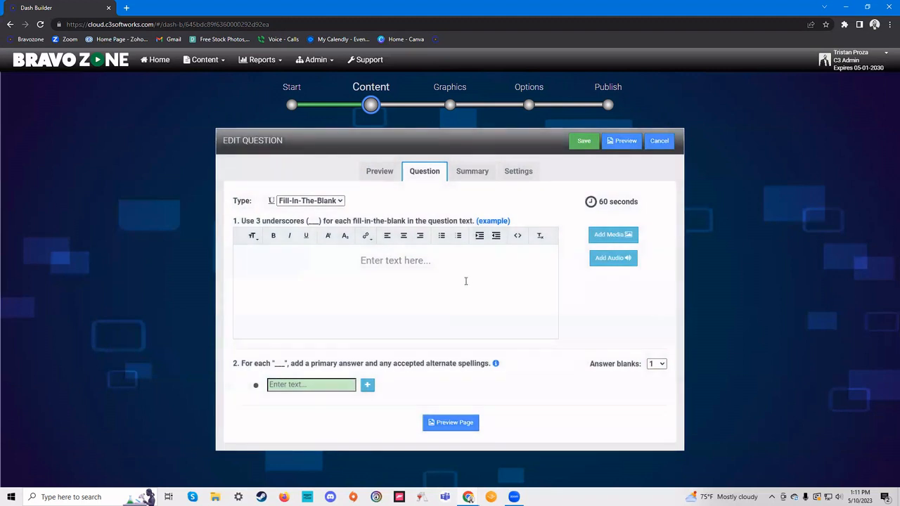
click(327, 201)
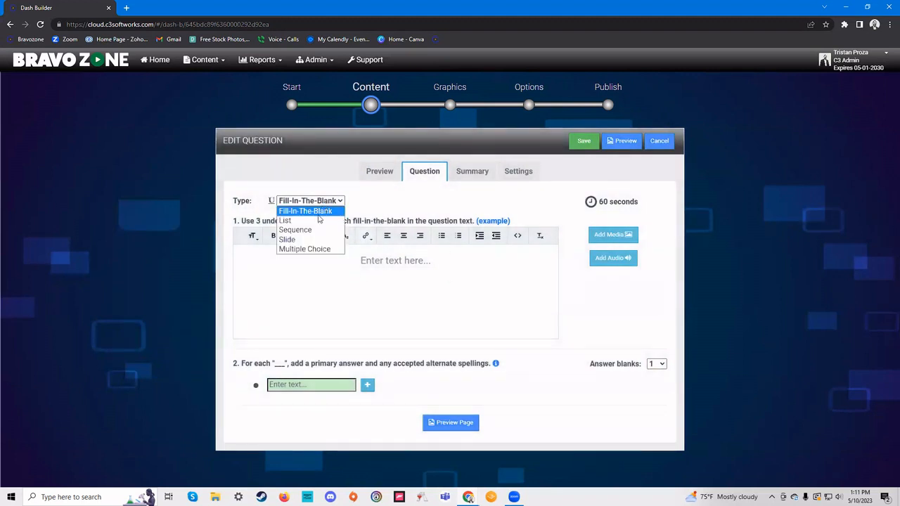
click(287, 239)
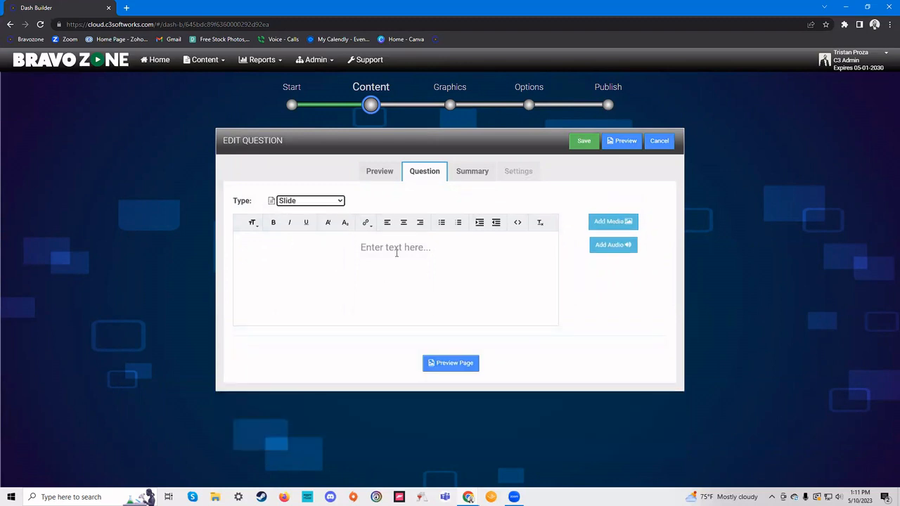
- Upload the 'Rhino Rear End' image and attach it as the slide's media
click(609, 222)
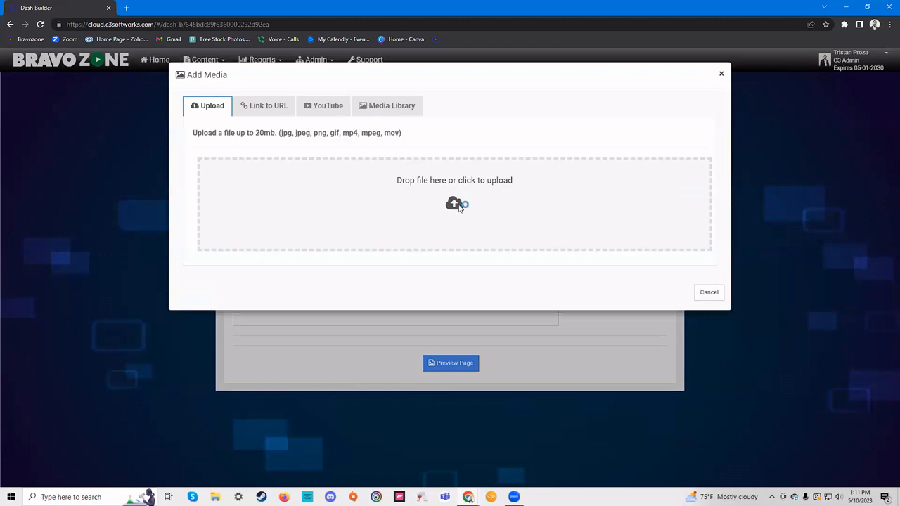
click(459, 206)
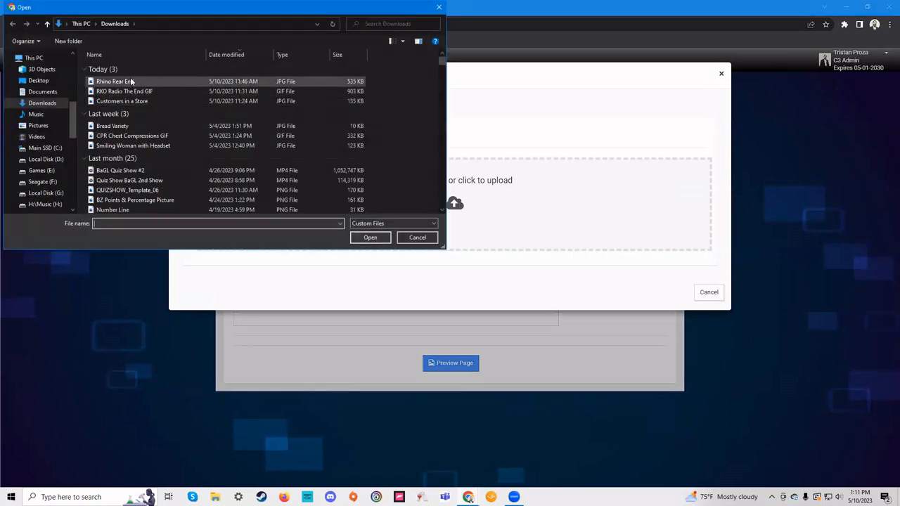
click(130, 82)
click(370, 237)
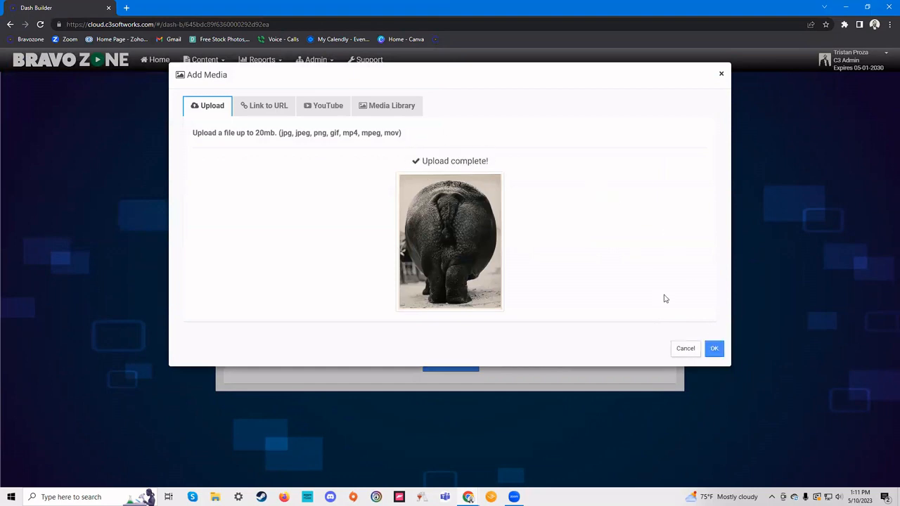
click(714, 348)
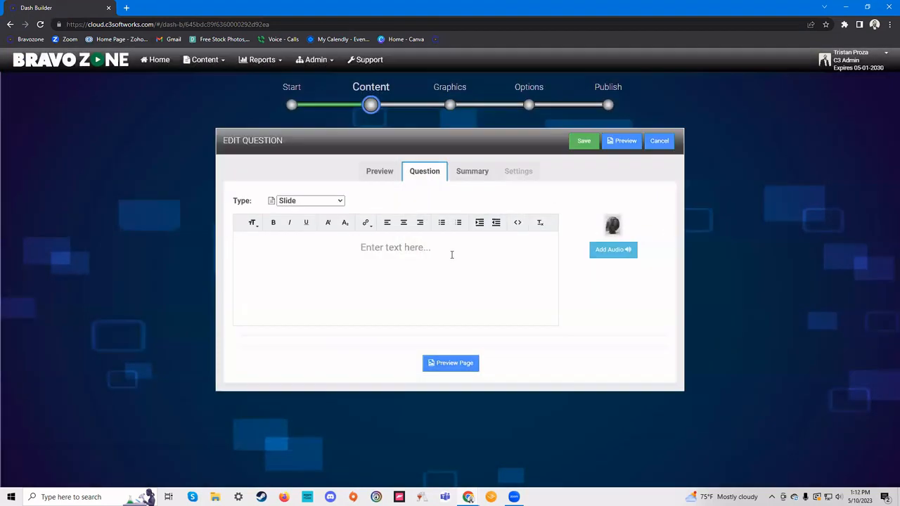
- Enter slide #5 text 'It is very important to end a presentation with a call to action.' with 'end' bolded
click(417, 250)
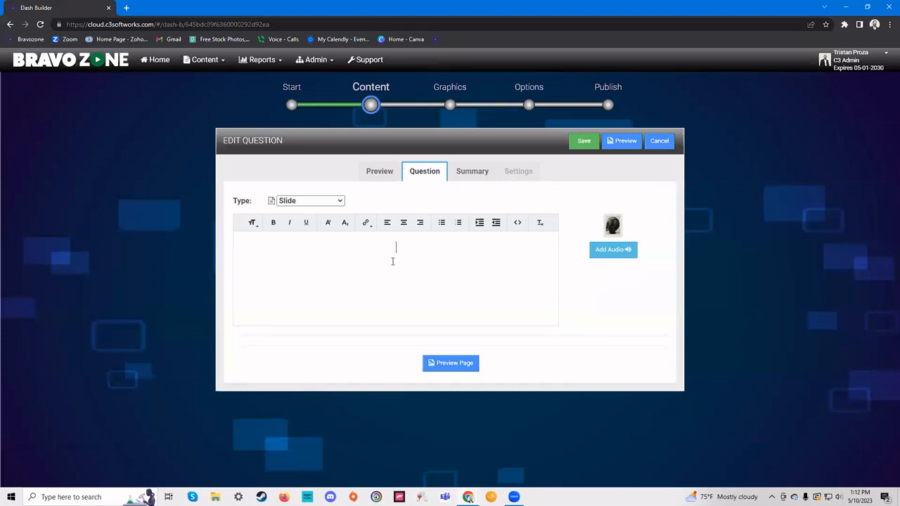
text(It is very importan)
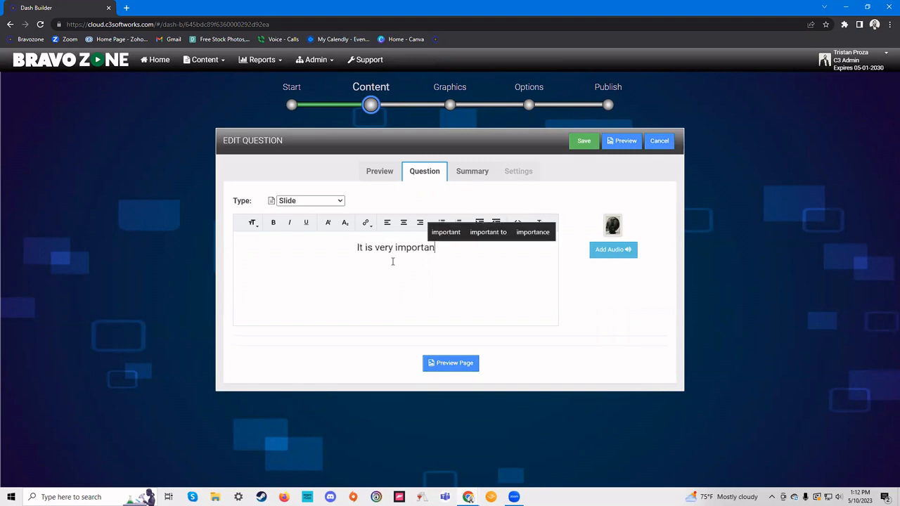
text(t to end a prese)
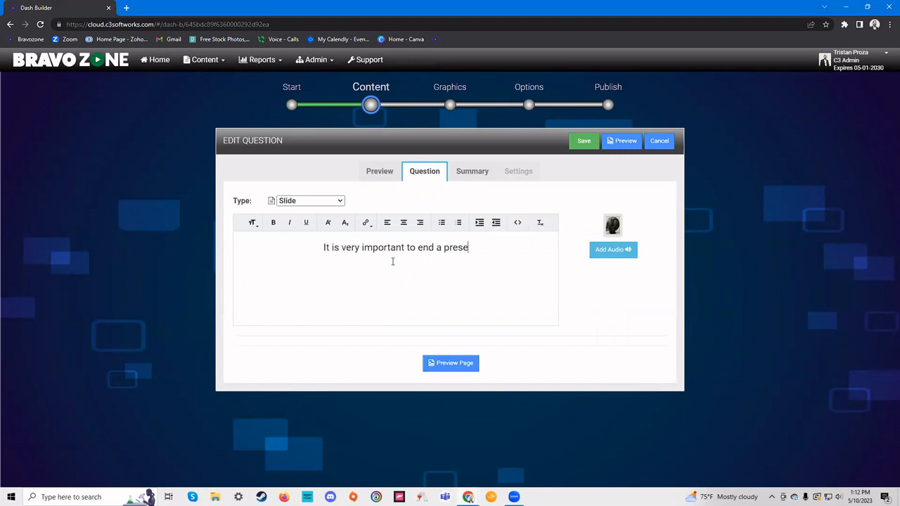
text(ntation with a)
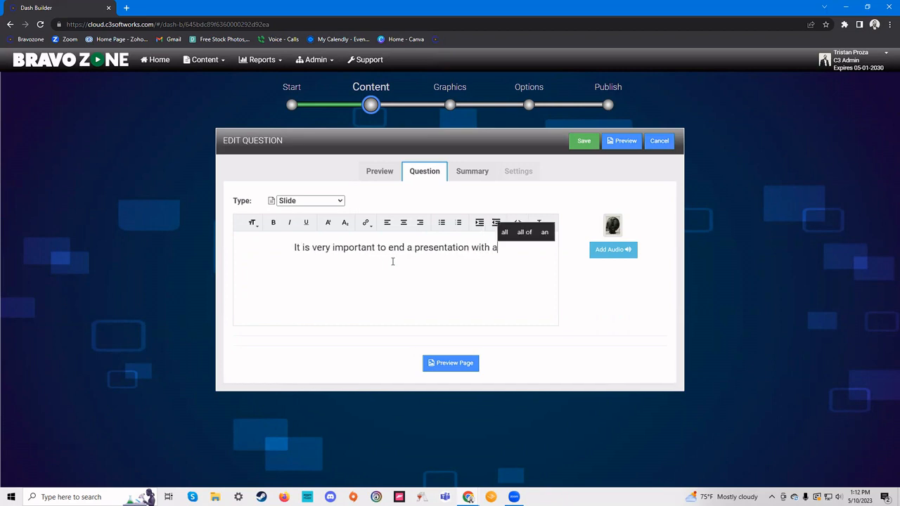
text( call to action.)
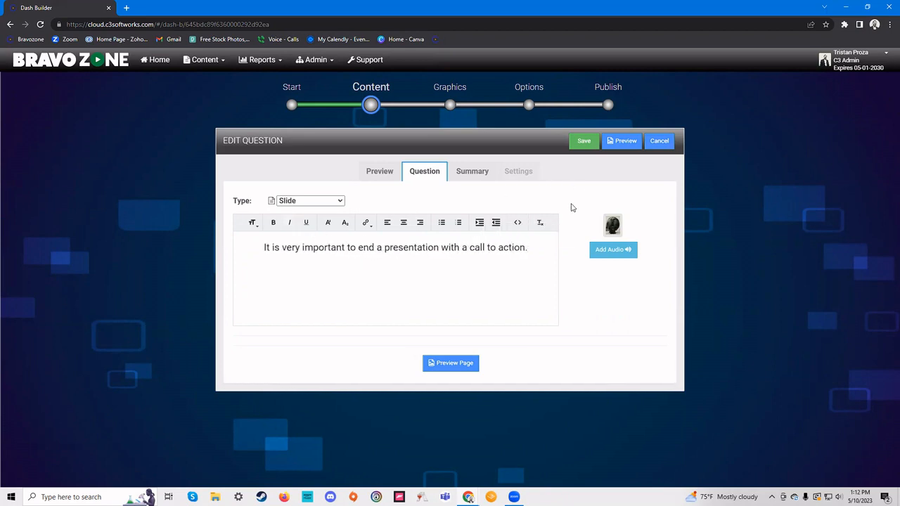
drag(375, 247, 357, 246)
click(274, 223)
click(396, 279)
- Save slide #5 and look over the Download format choices without downloading
click(581, 141)
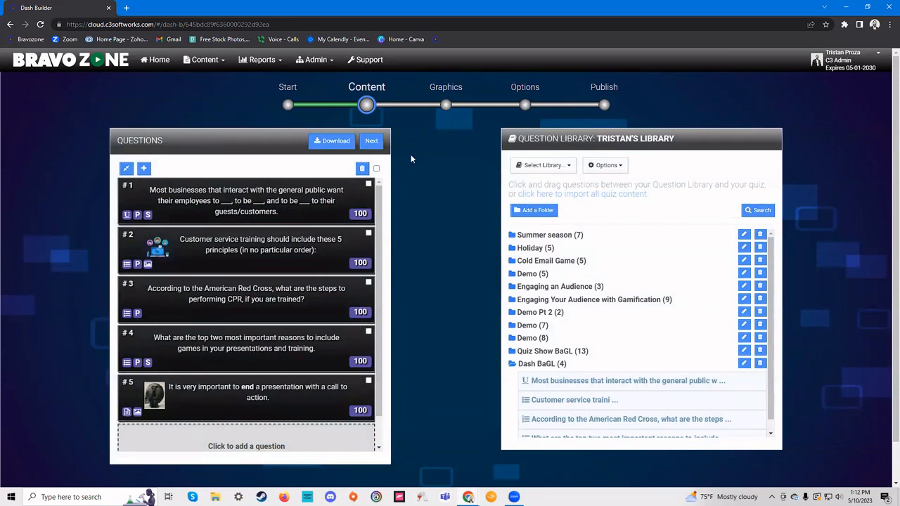
click(329, 142)
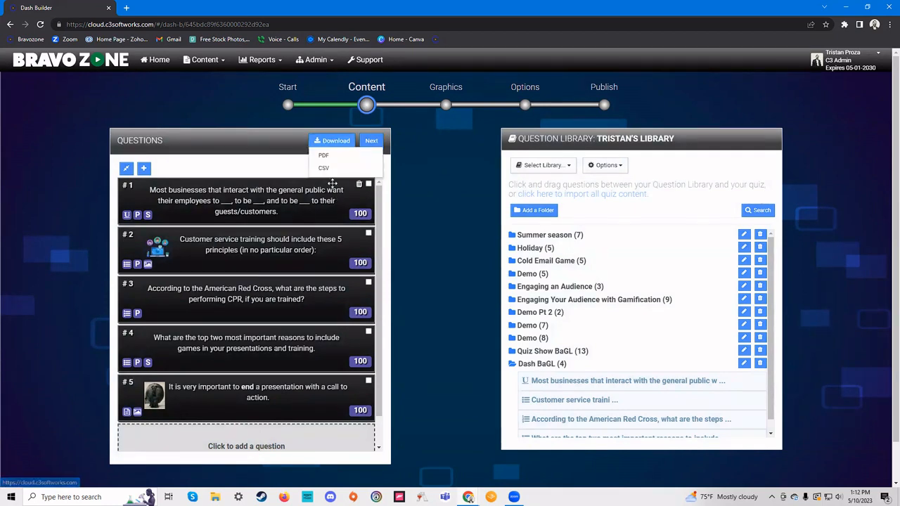
click(290, 139)
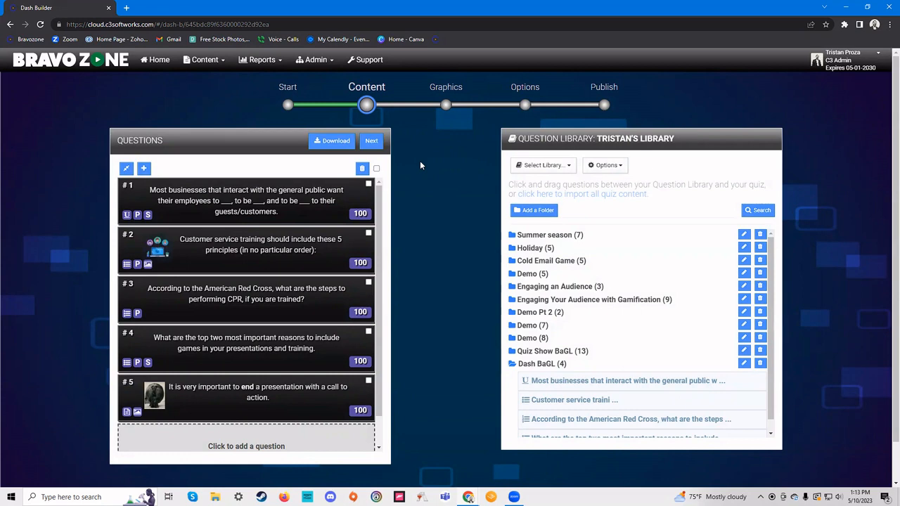
click(319, 141)
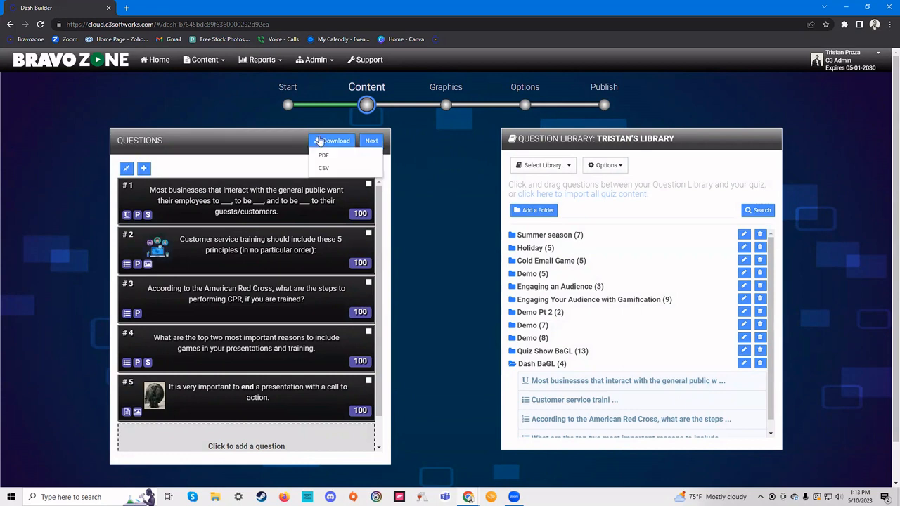
click(319, 141)
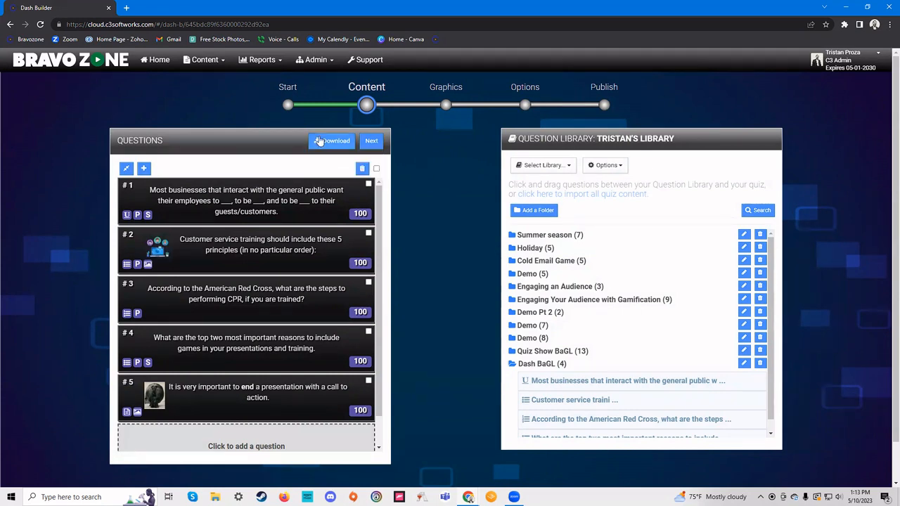
click(445, 106)
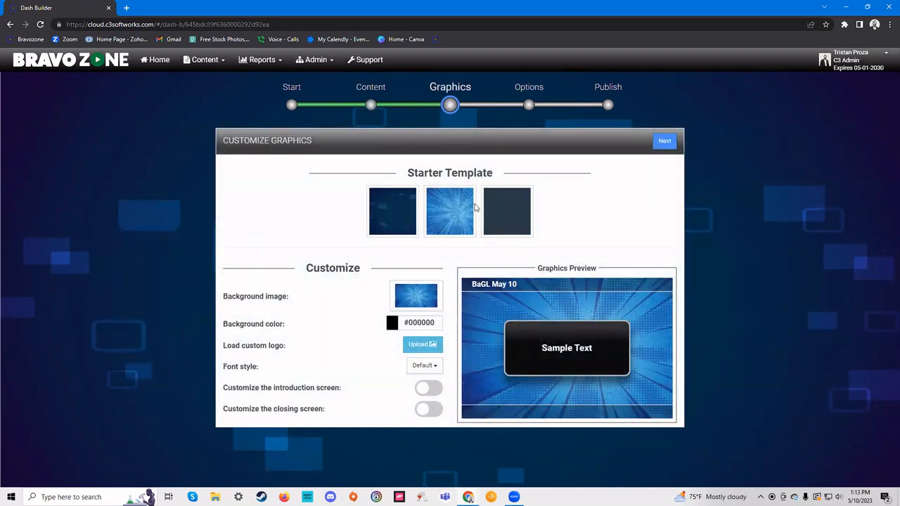
- Apply the first dark blue starter template, keep the background unchanged, and enable 'Customize the closing screen'
click(492, 207)
click(450, 211)
click(390, 211)
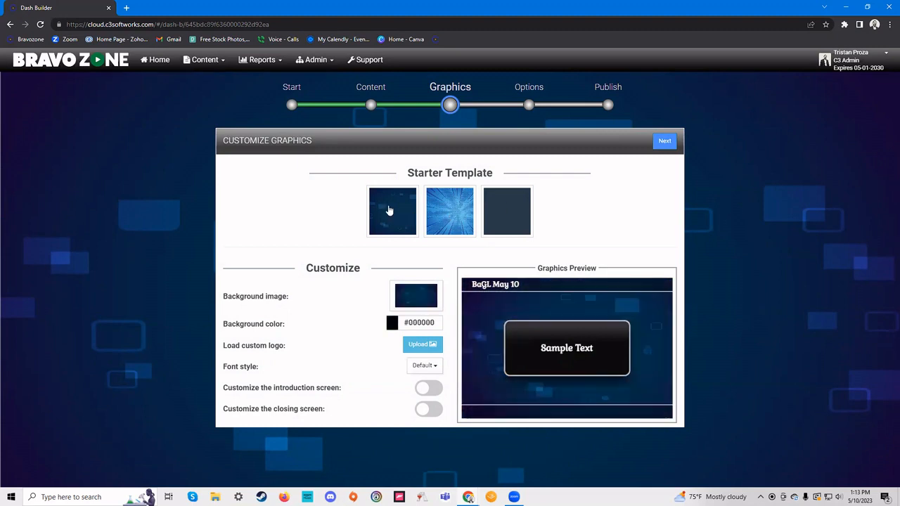
click(416, 297)
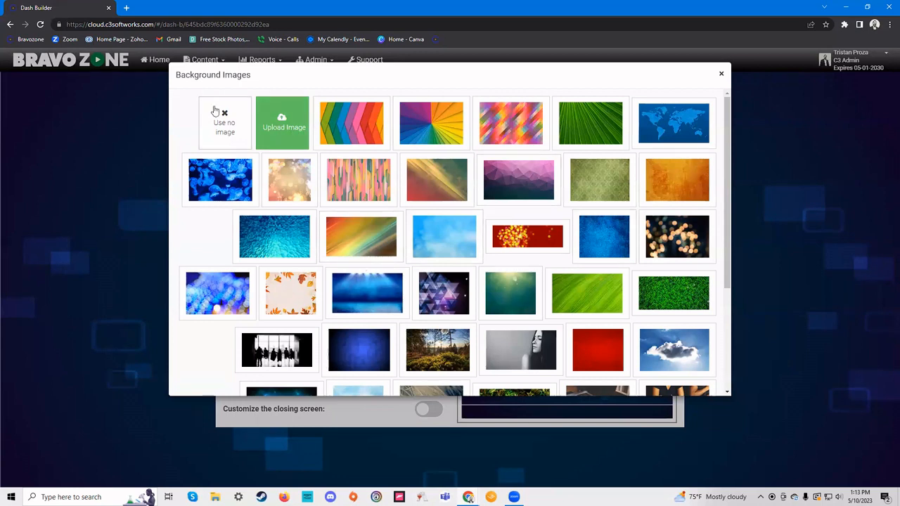
click(720, 75)
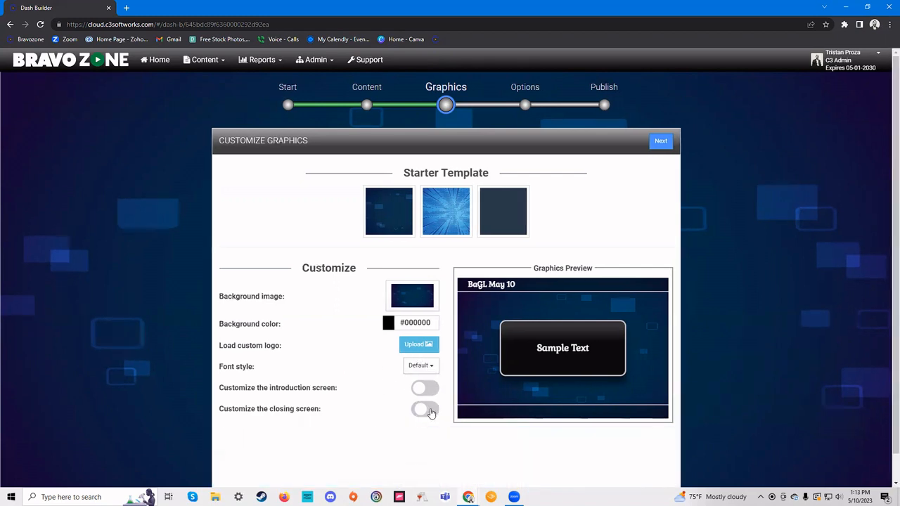
click(428, 409)
scroll(359, 379, down, 1)
- Set closing text 'Thank you for playing' and upload the RKO Radio The End GIF from Downloads
click(344, 404)
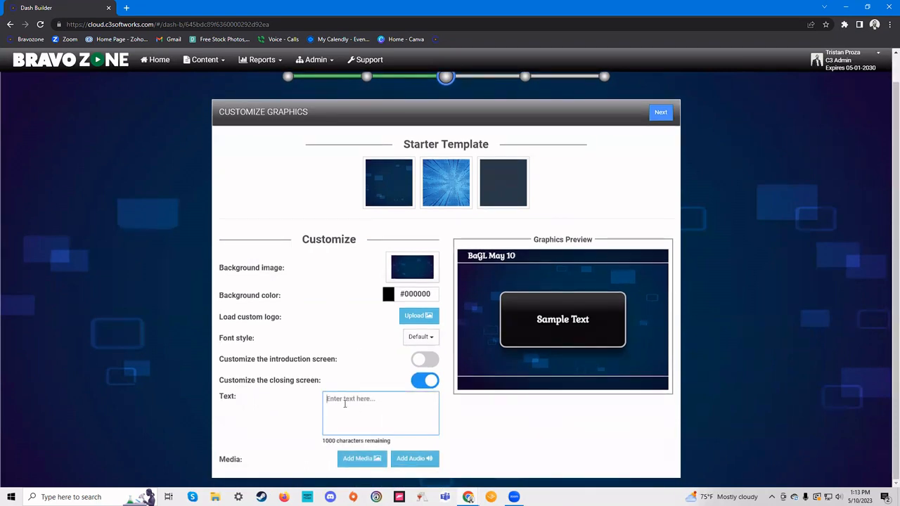
text(Thank yo)
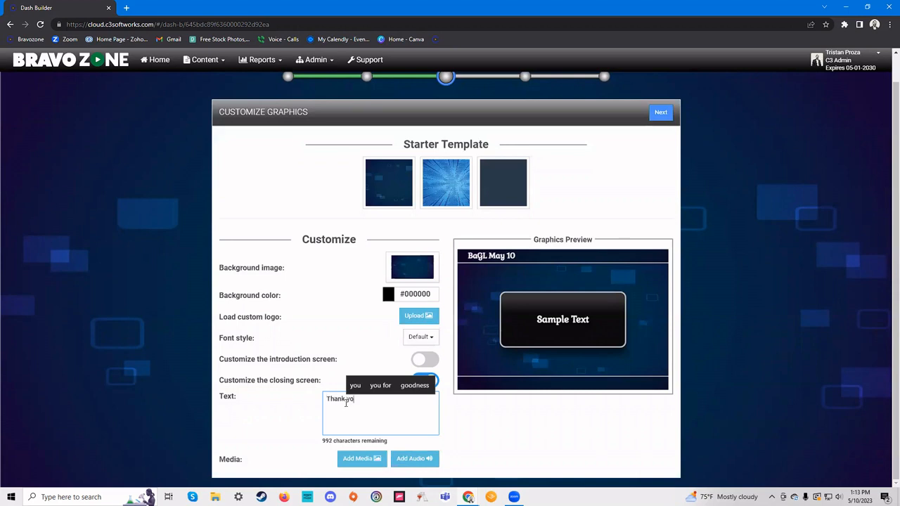
text(u for playing)
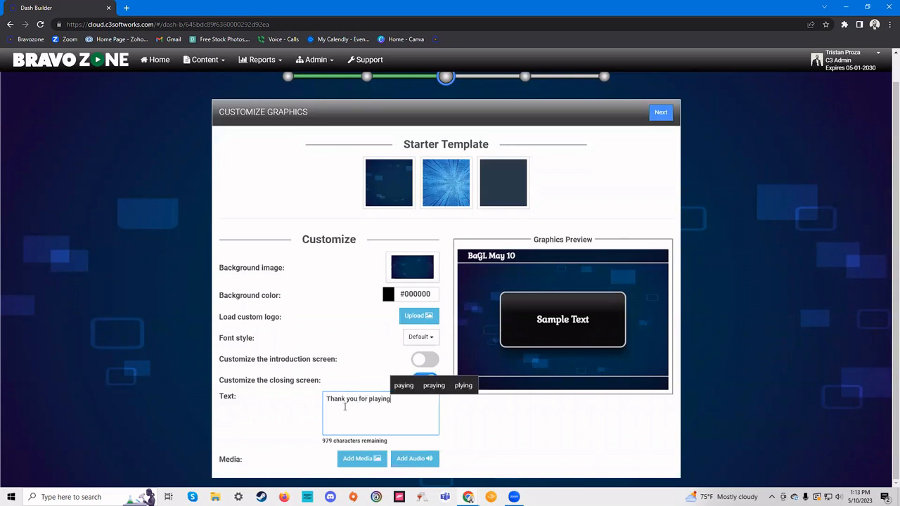
click(373, 458)
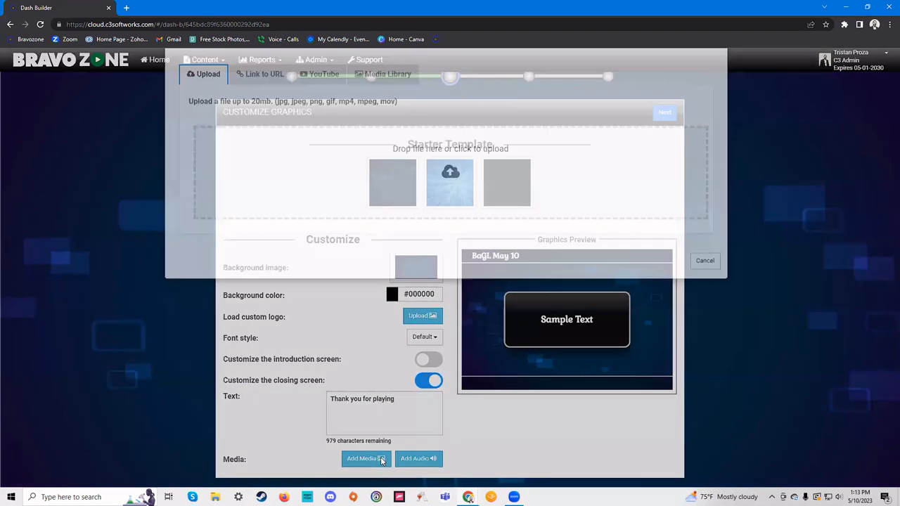
click(450, 203)
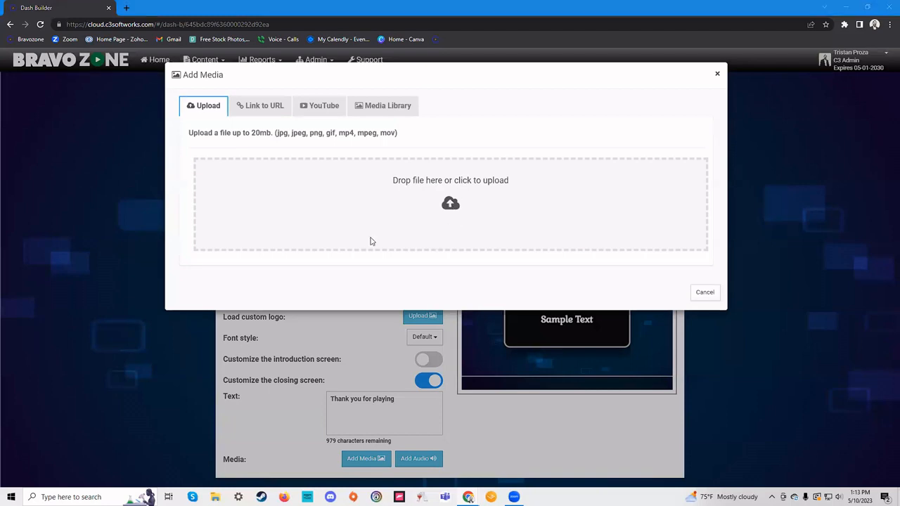
click(123, 92)
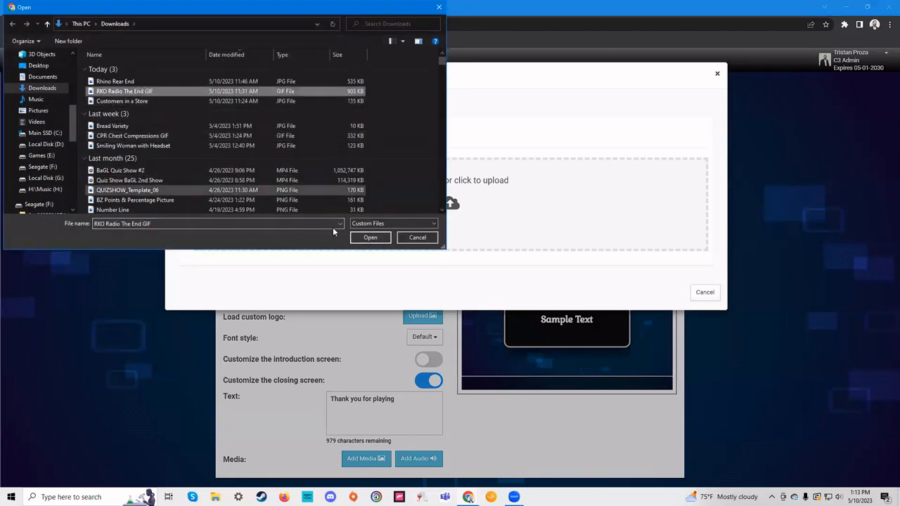
click(369, 238)
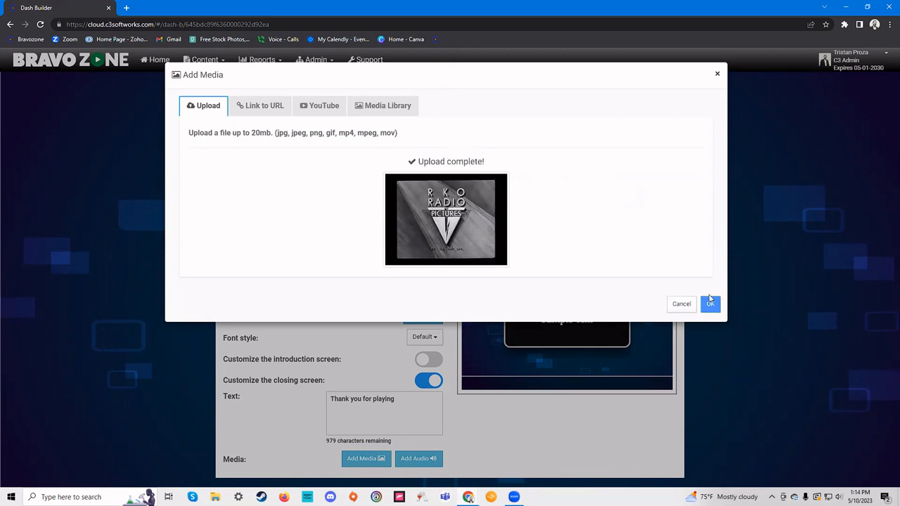
click(712, 304)
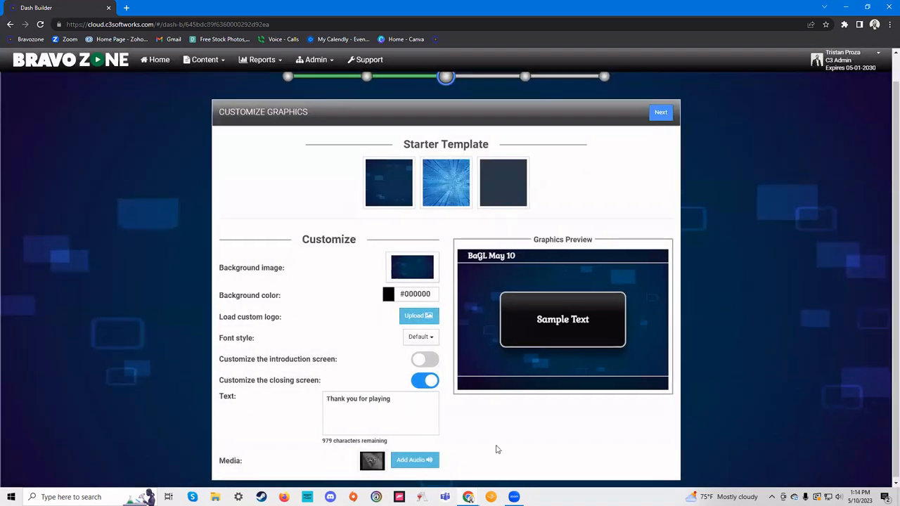
scroll(506, 418, up, 1)
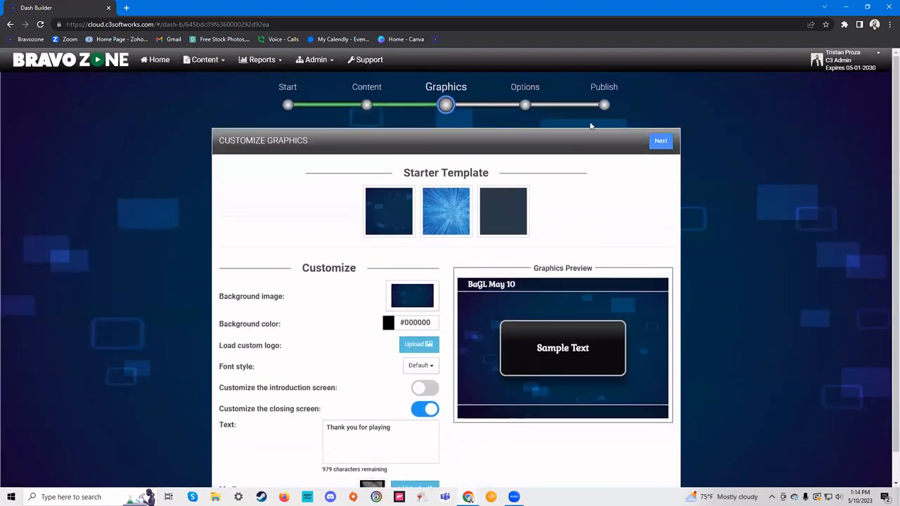
- Choose Individuals instructional mode and review the 60-second timer, 50-point bonus and hint settings
click(525, 104)
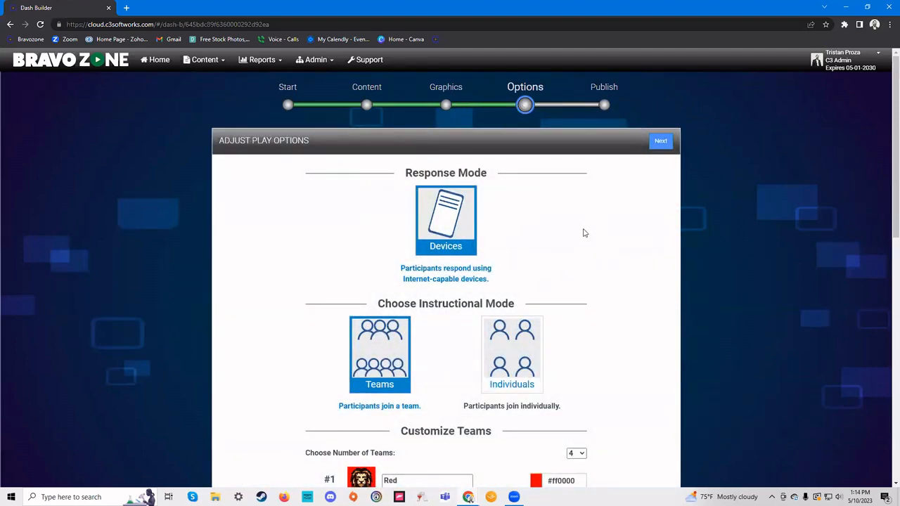
scroll(583, 233, down, 3)
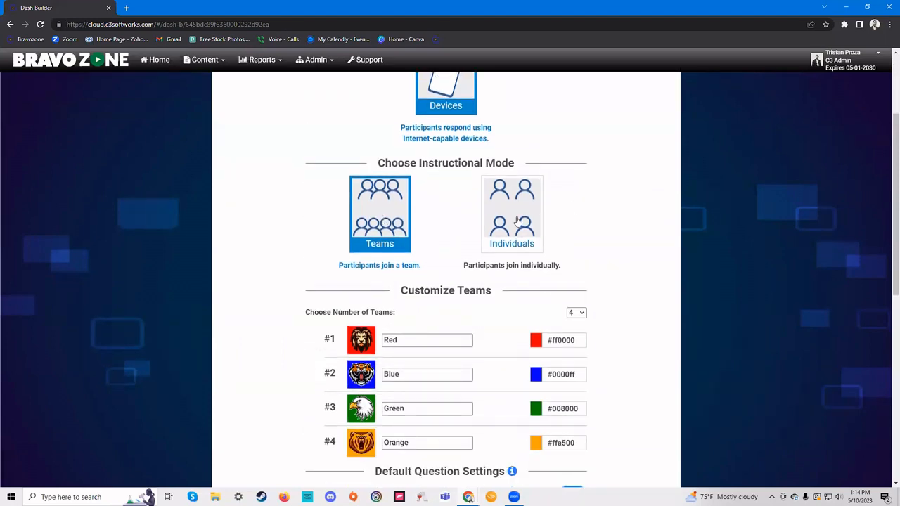
click(517, 221)
scroll(599, 193, down, 2)
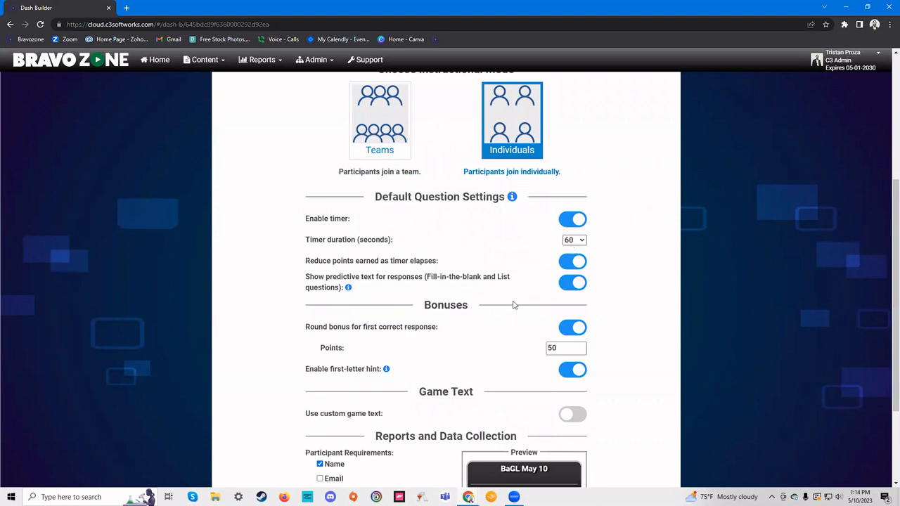
scroll(487, 354, down, 2)
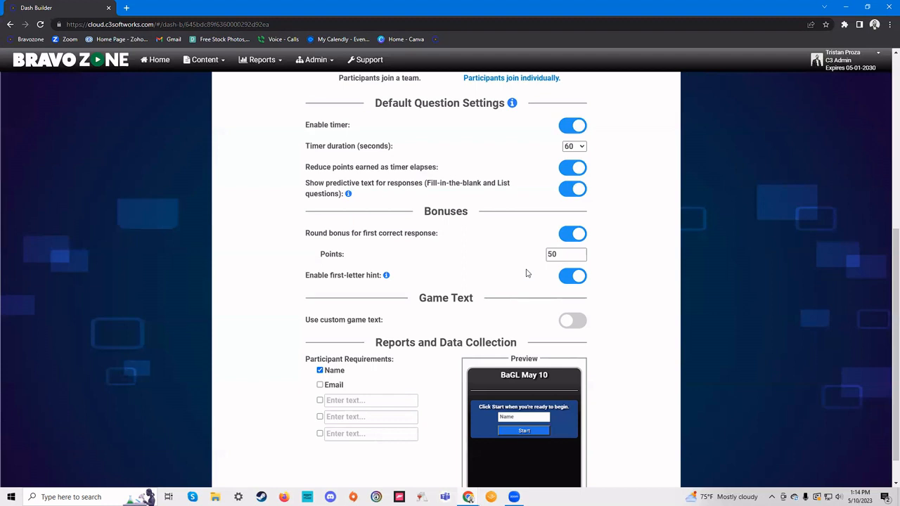
scroll(526, 273, down, 1)
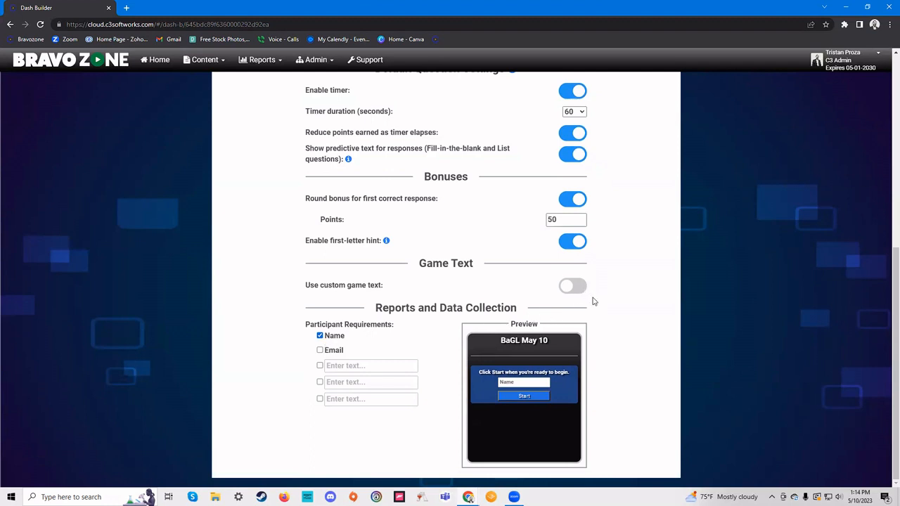
scroll(650, 336, up, 3)
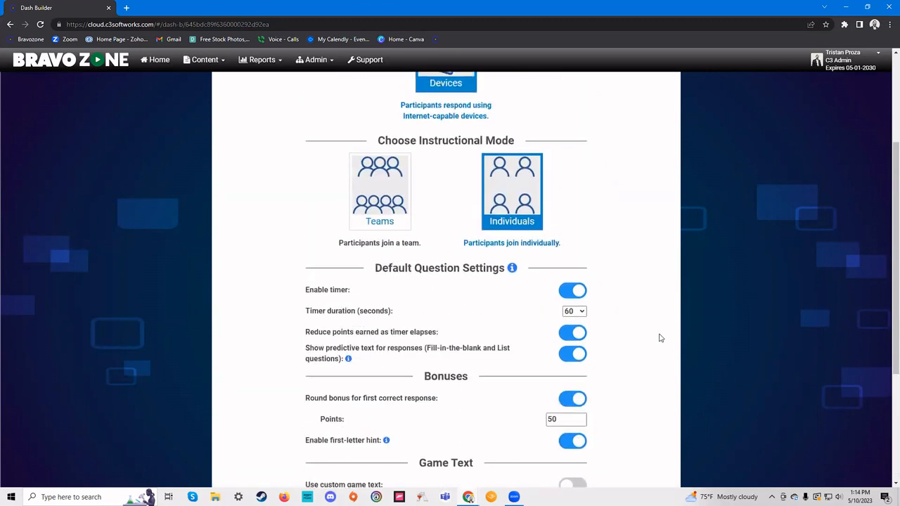
scroll(659, 338, up, 3)
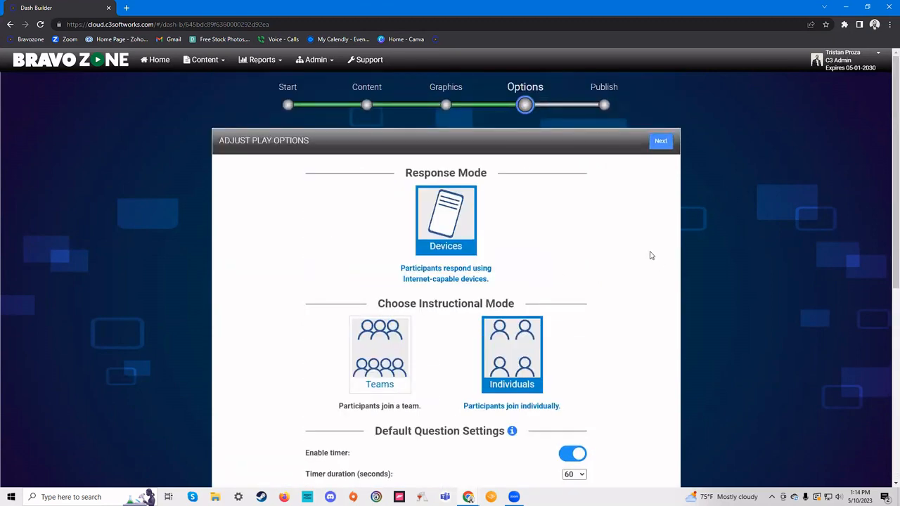
- On the Publish step, leave participant sign-in set to 'No sign-in required'
click(604, 107)
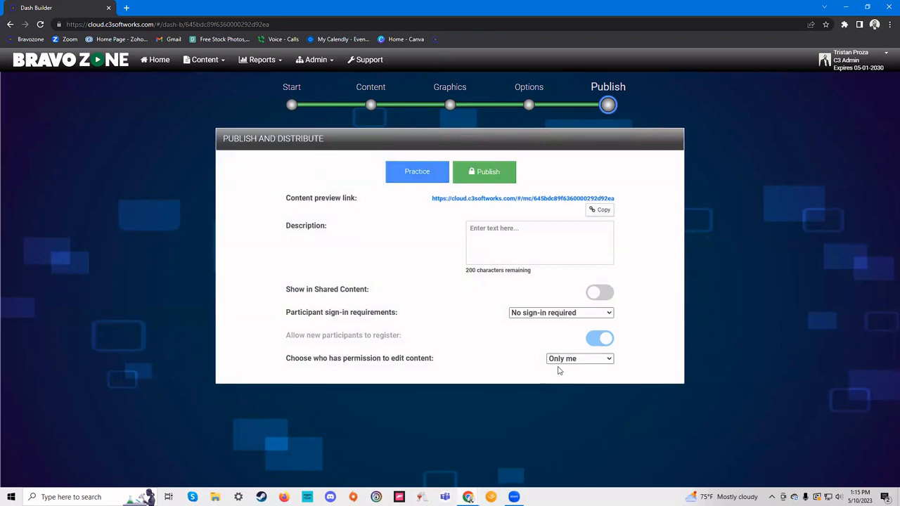
click(534, 313)
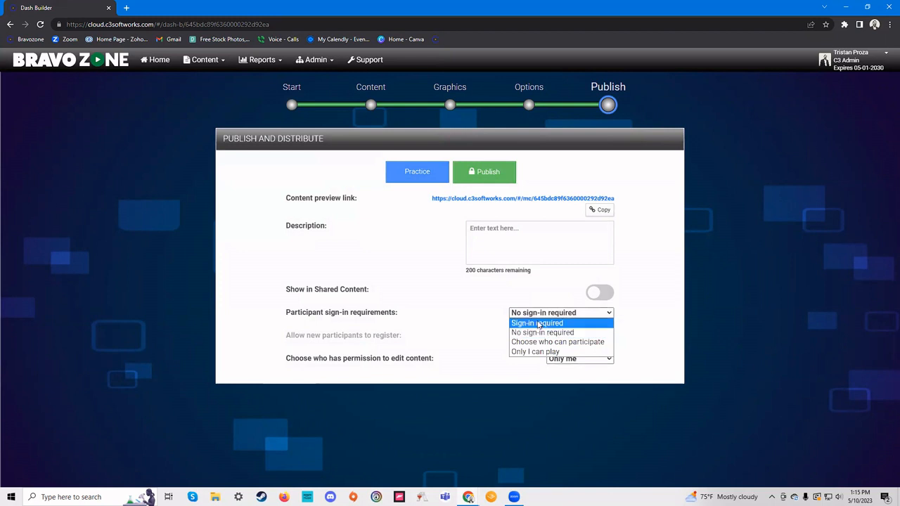
click(543, 333)
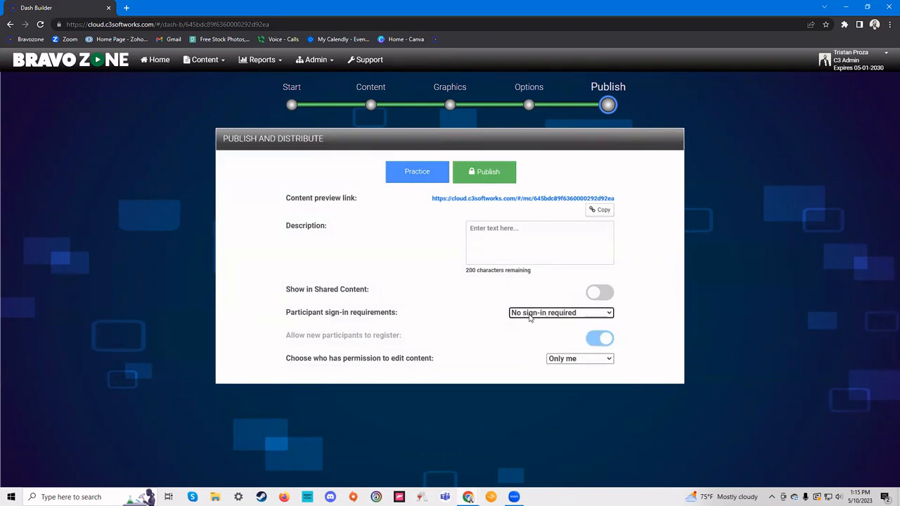
click(530, 316)
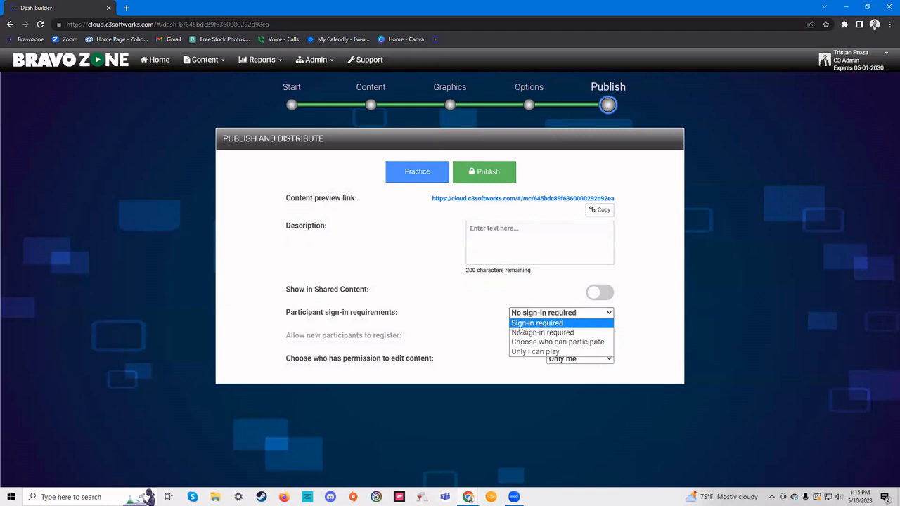
click(521, 332)
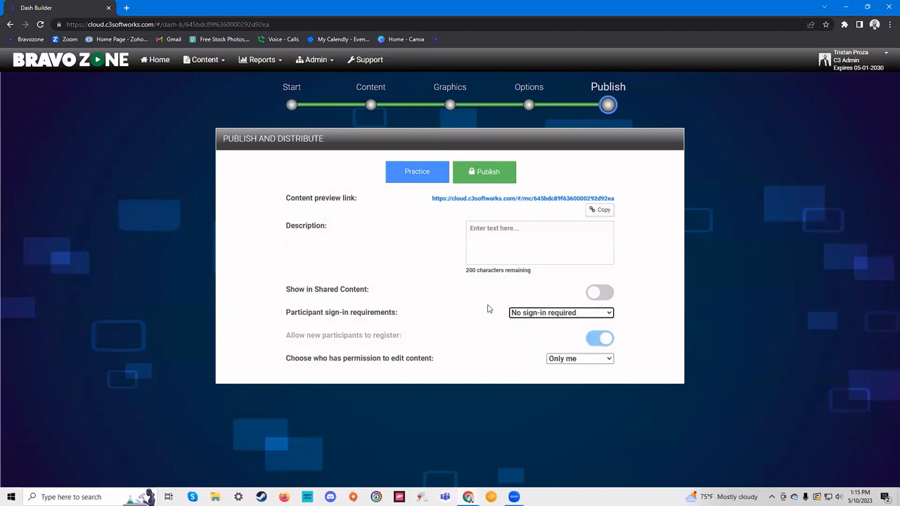
- Publish the game, confirm it's ready, and open the content preview in a new tab
click(487, 172)
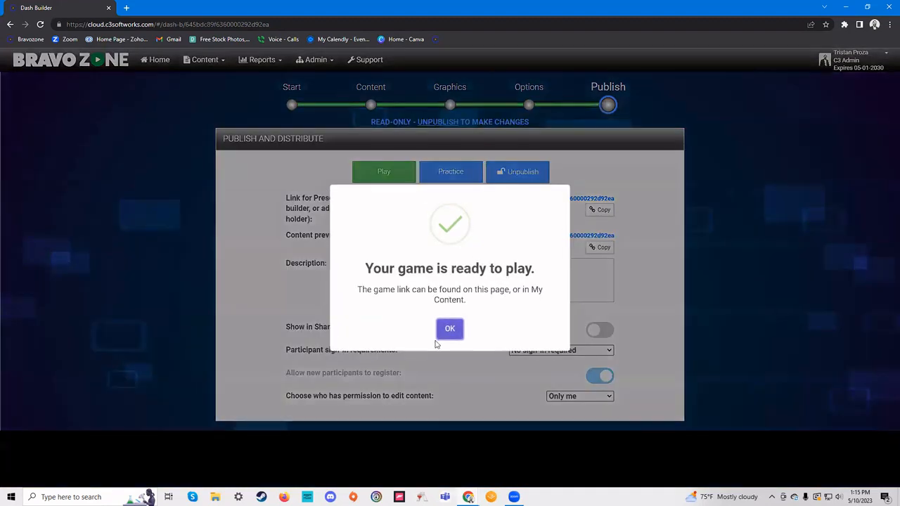
click(448, 331)
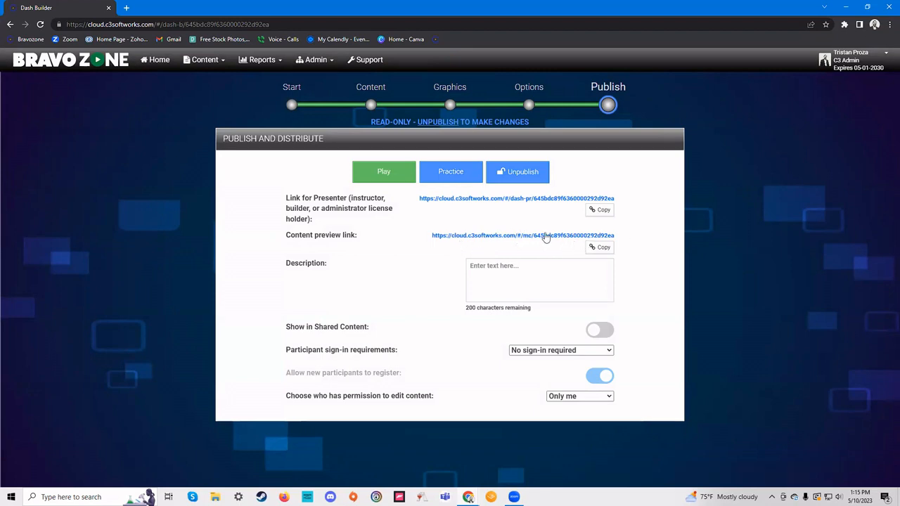
click(569, 236)
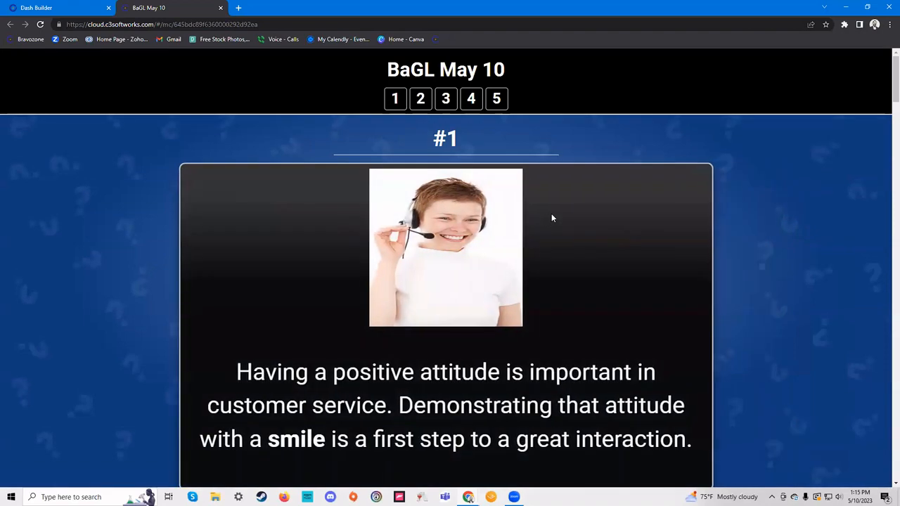
- Scroll through the five BaGL May 10 preview cards, then close the preview tab
scroll(551, 218, down, 7)
scroll(544, 224, down, 10)
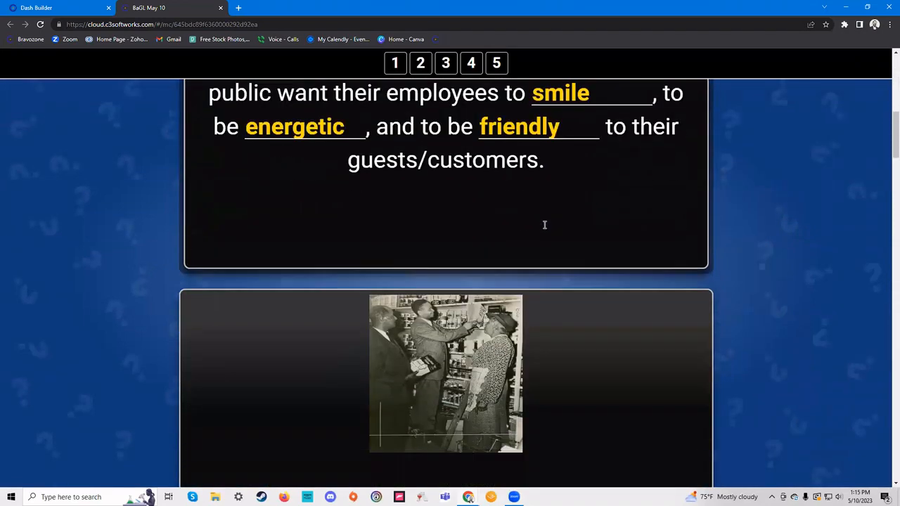
scroll(554, 237, up, 15)
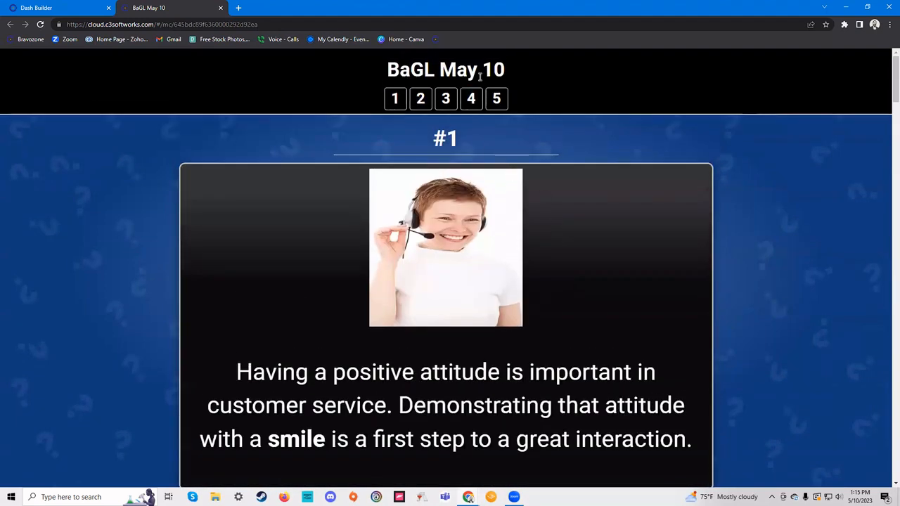
click(221, 9)
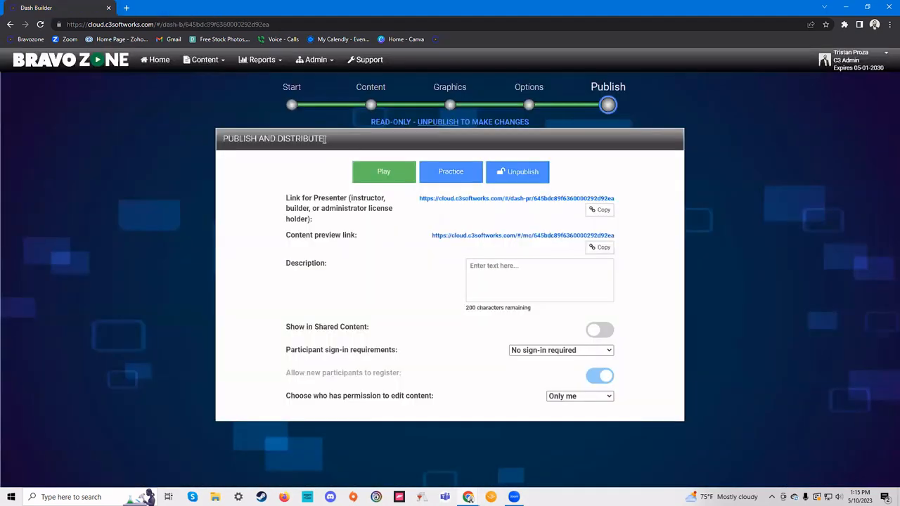
- Open the presenter URL, keep Individuals instructional mode, and start the game to the DASH title screen
click(519, 200)
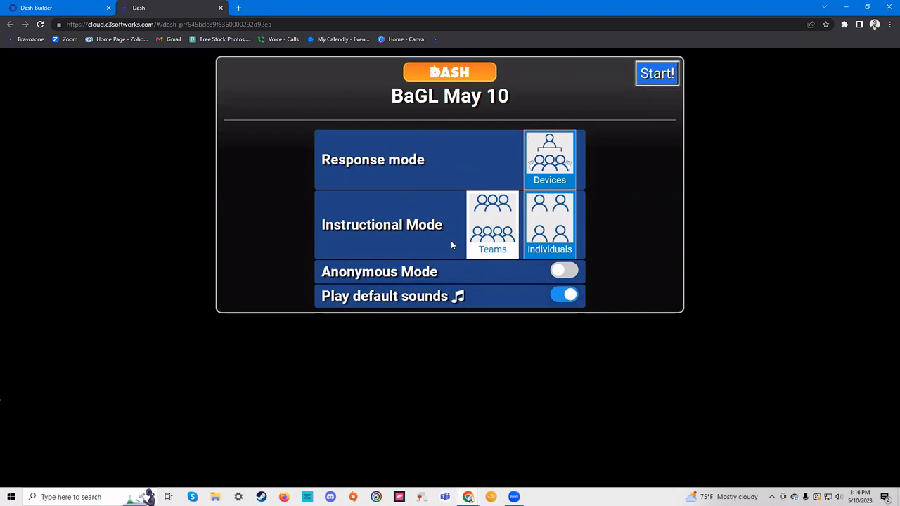
click(487, 239)
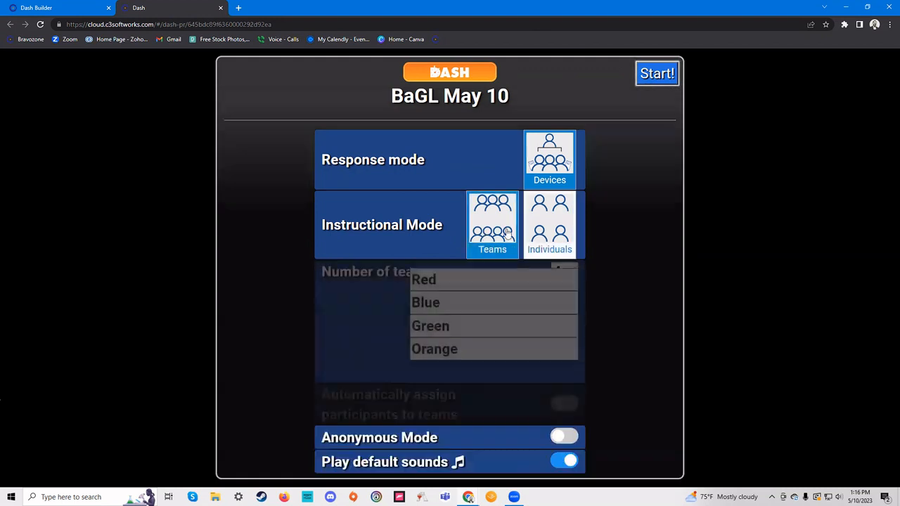
click(547, 223)
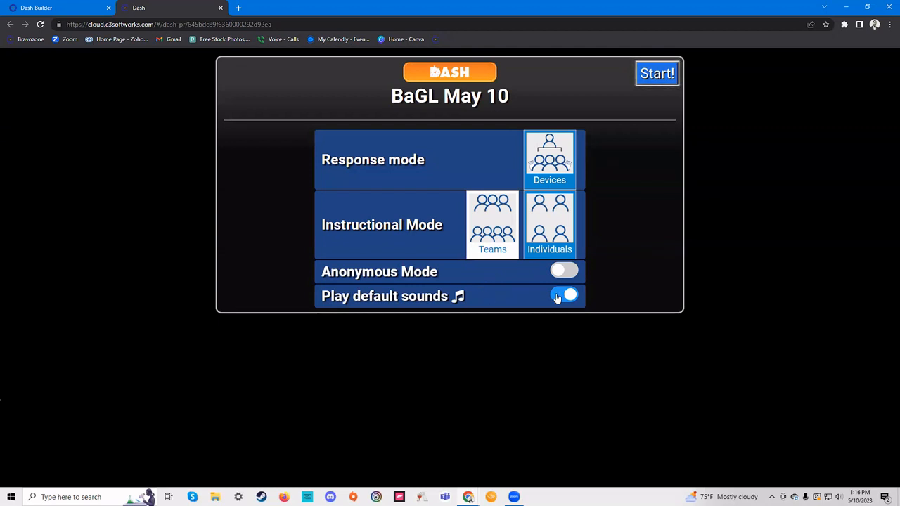
click(657, 80)
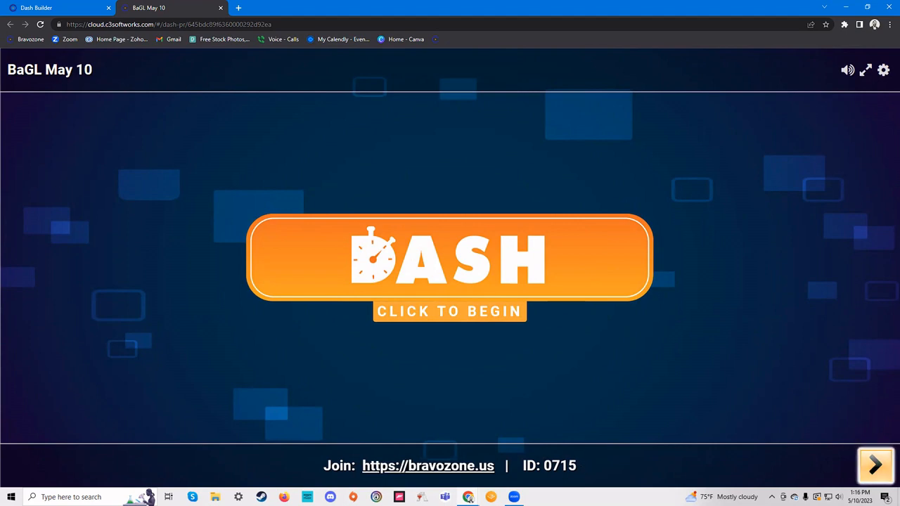
- Open the lobby, start the session once participants join, and advance past Round 1 to the first question
click(875, 464)
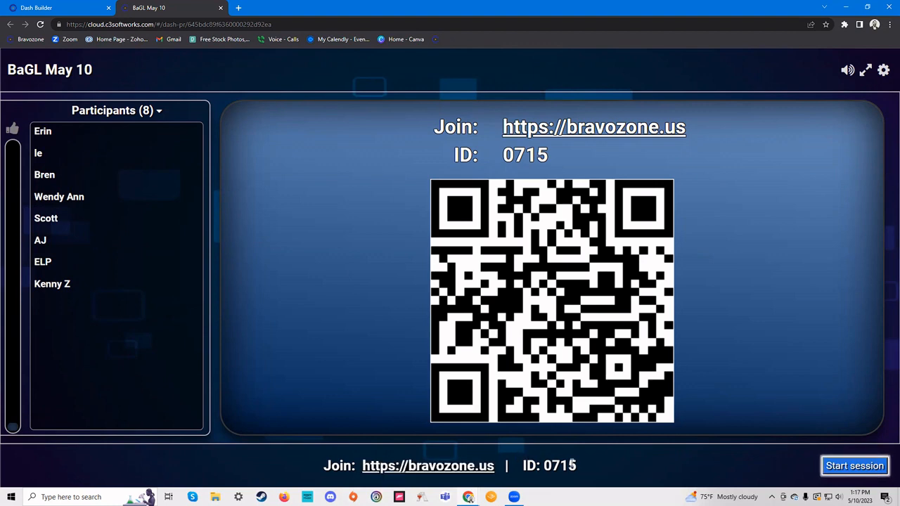
click(863, 466)
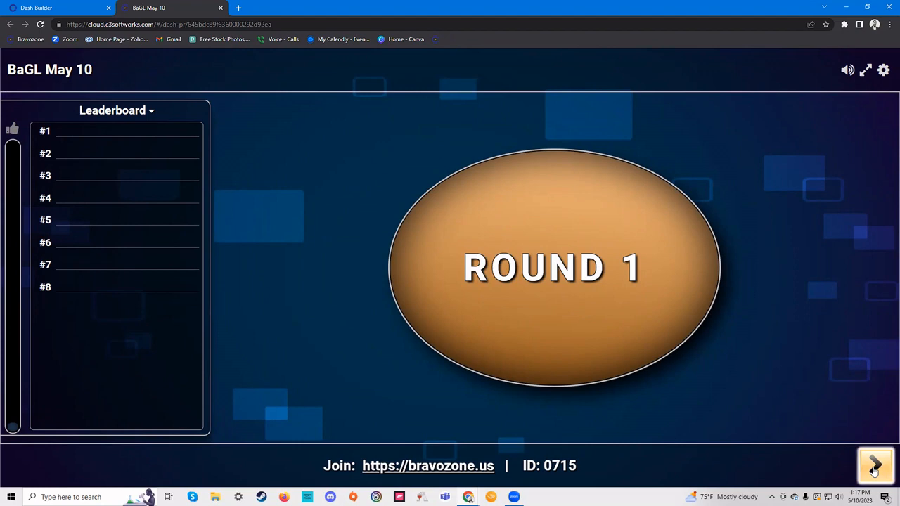
click(873, 468)
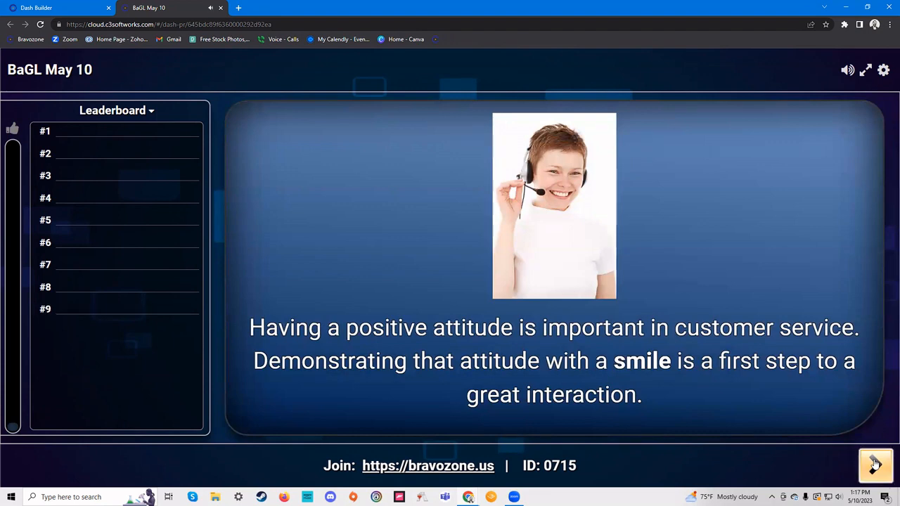
click(875, 464)
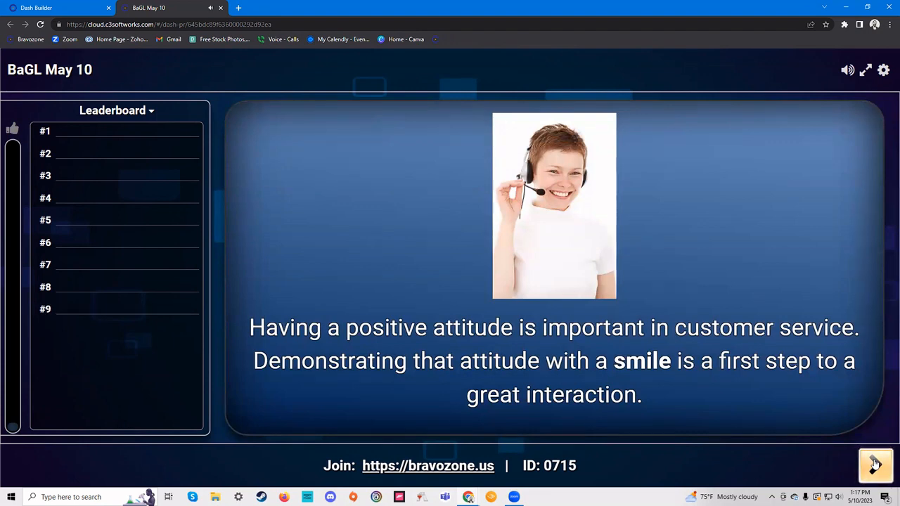